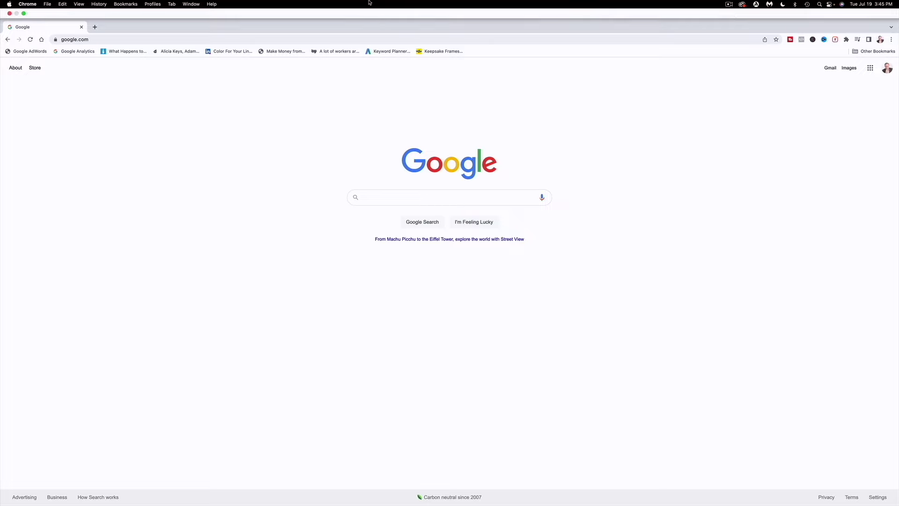
# - Load jobscan.co and scroll the homepage down to its footer
pyautogui.click(119, 39)
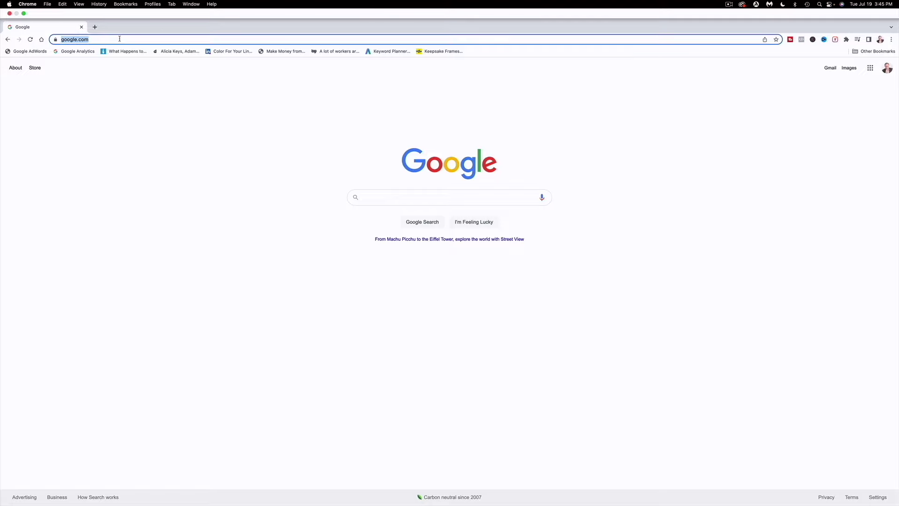
pyautogui.write('job')
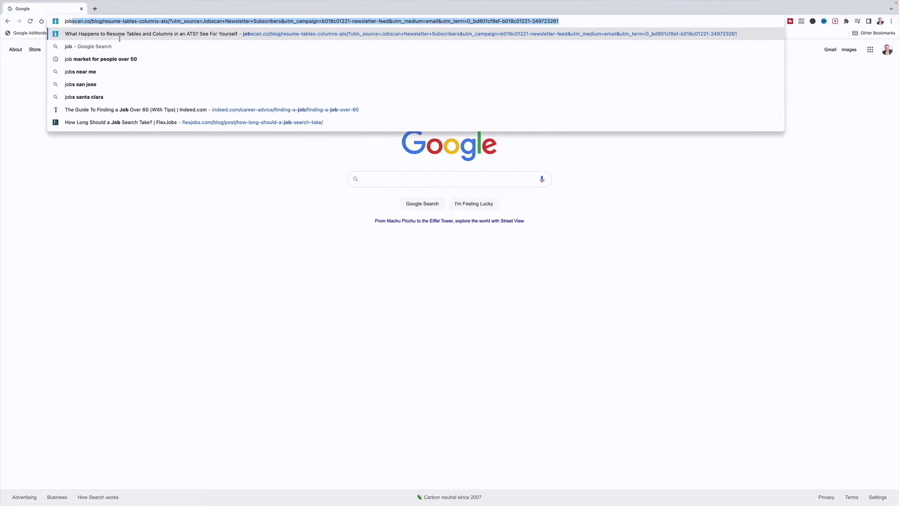
pyautogui.write('scan.co')
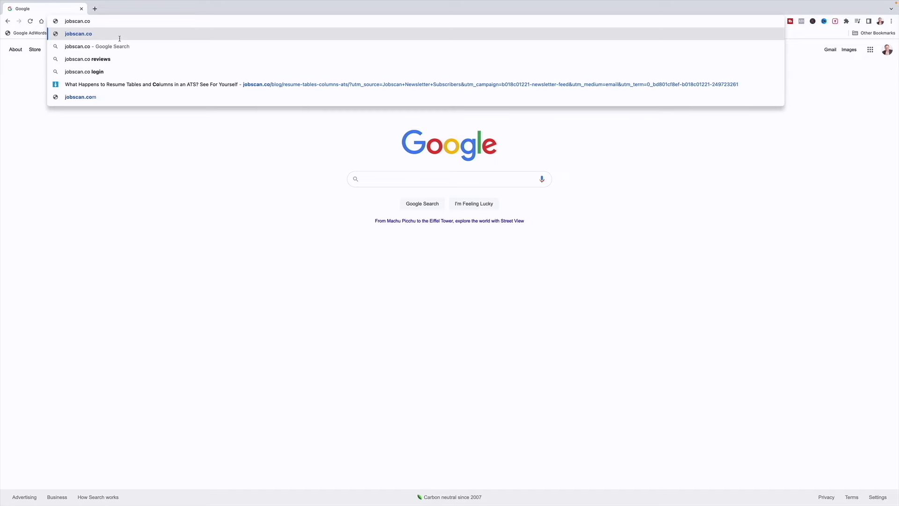
pyautogui.press('Return')
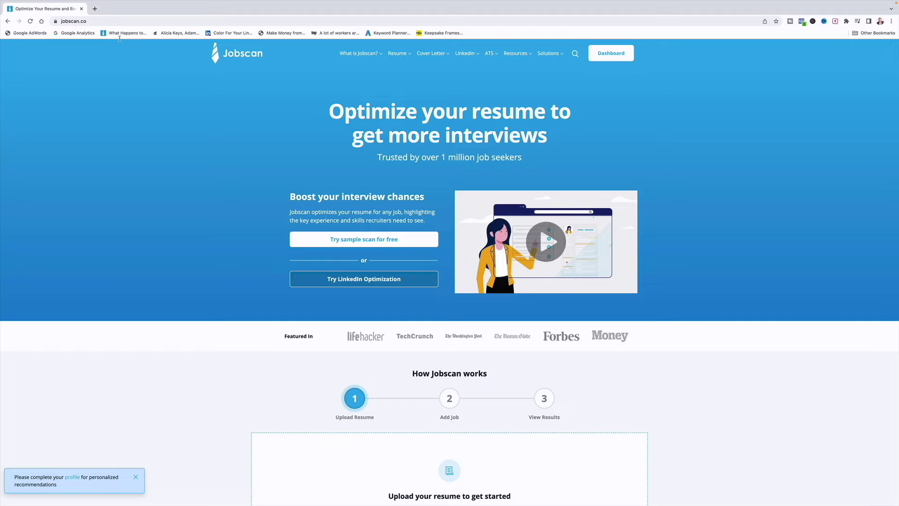
pyautogui.scroll(-1, 642, 194)
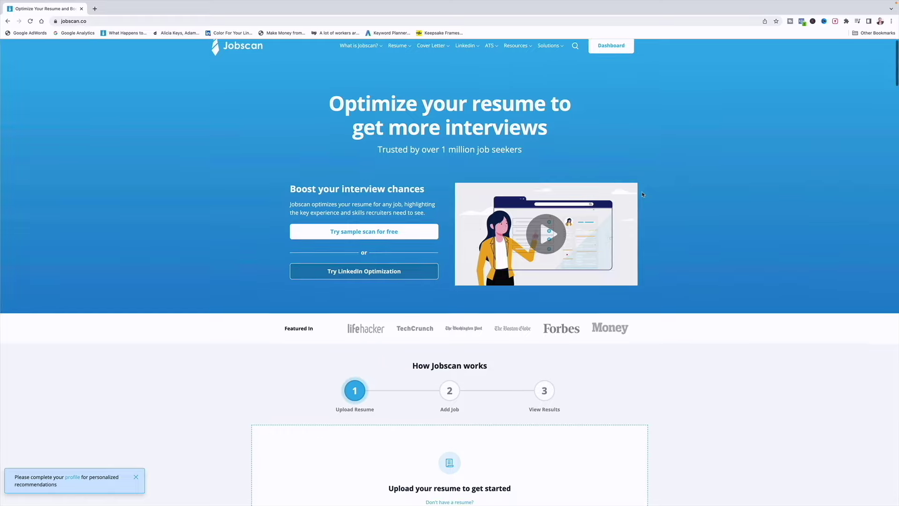
pyautogui.scroll(-10, 642, 194)
pyautogui.scroll(-20, 642, 194)
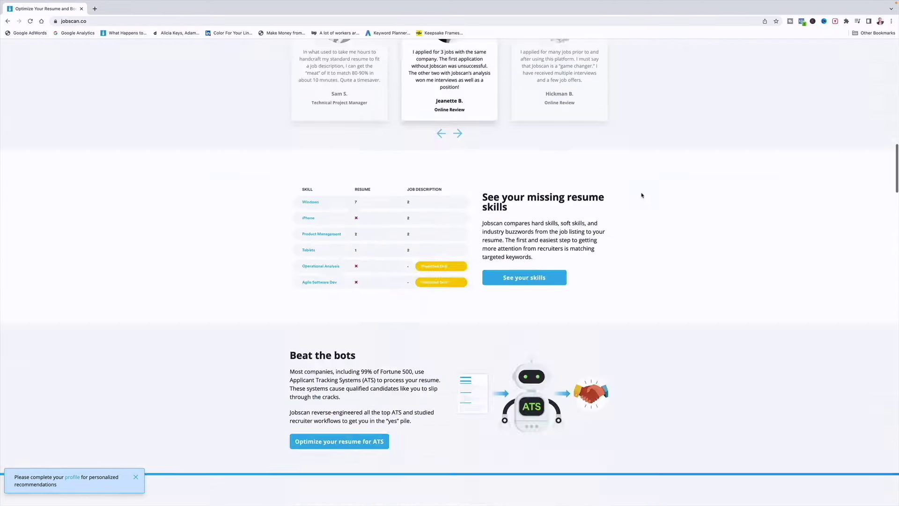
pyautogui.scroll(-8, 642, 194)
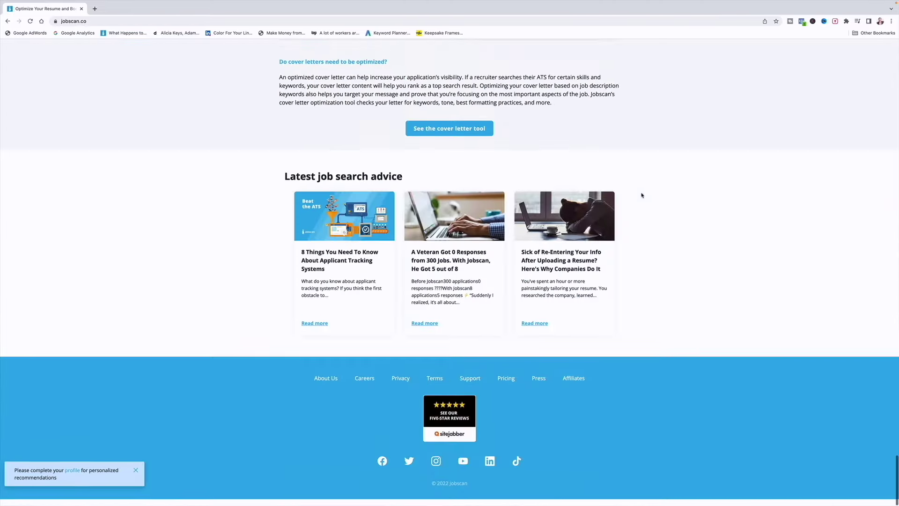
# - Open the Pricing page to compare the Free, $89.95 and $49.95 plans
pyautogui.click(511, 387)
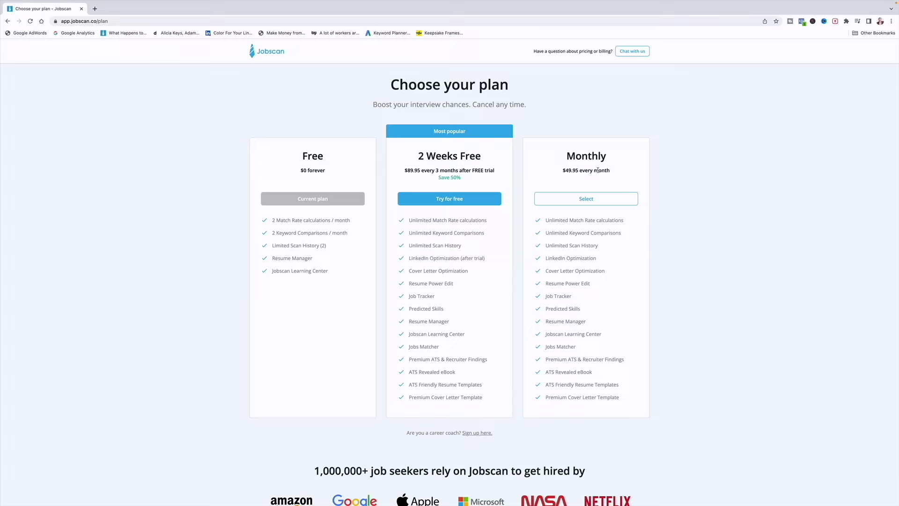
pyautogui.click(273, 53)
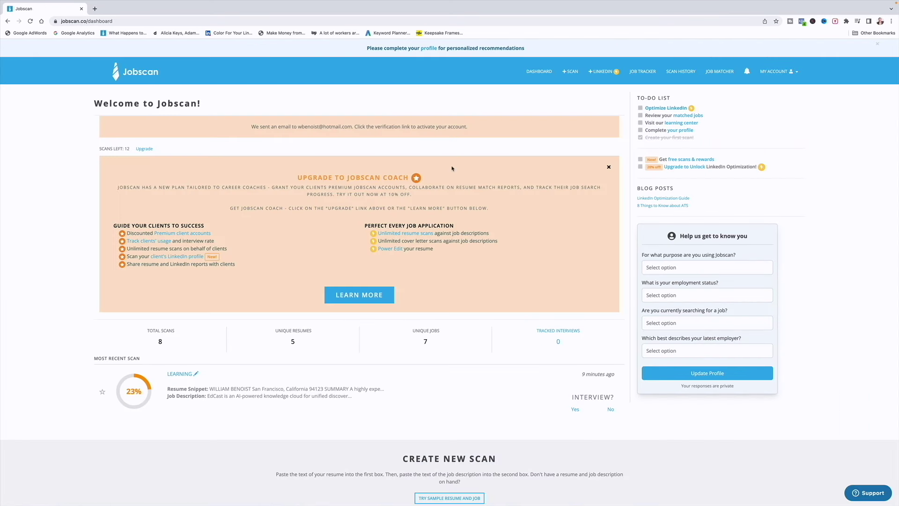
# - Scroll the dashboard to the empty Create New Scan form, then start entering indeed.com
pyautogui.scroll(-2, 452, 167)
pyautogui.scroll(-6, 452, 168)
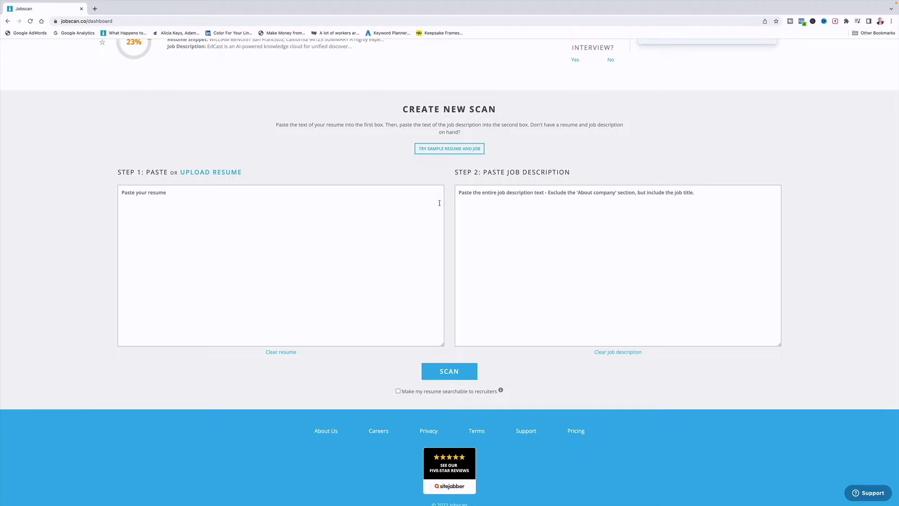
pyautogui.click(134, 21)
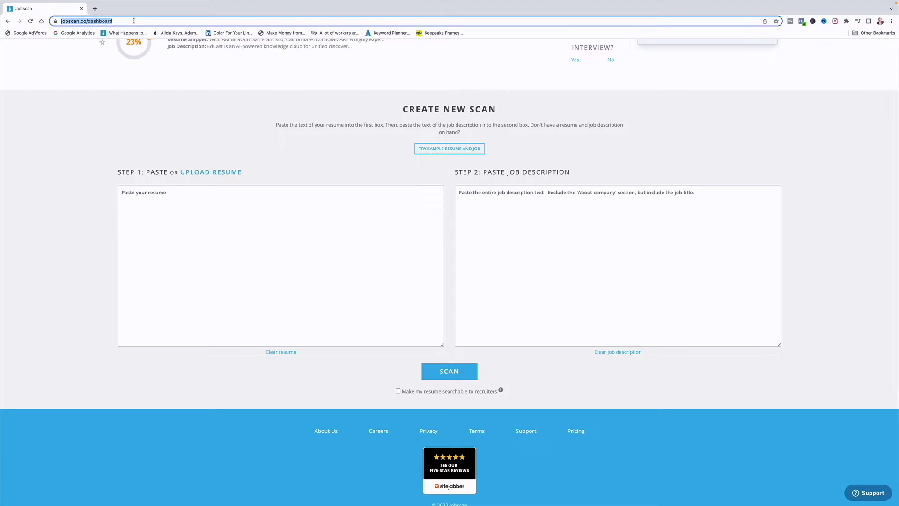
pyautogui.write('ind')
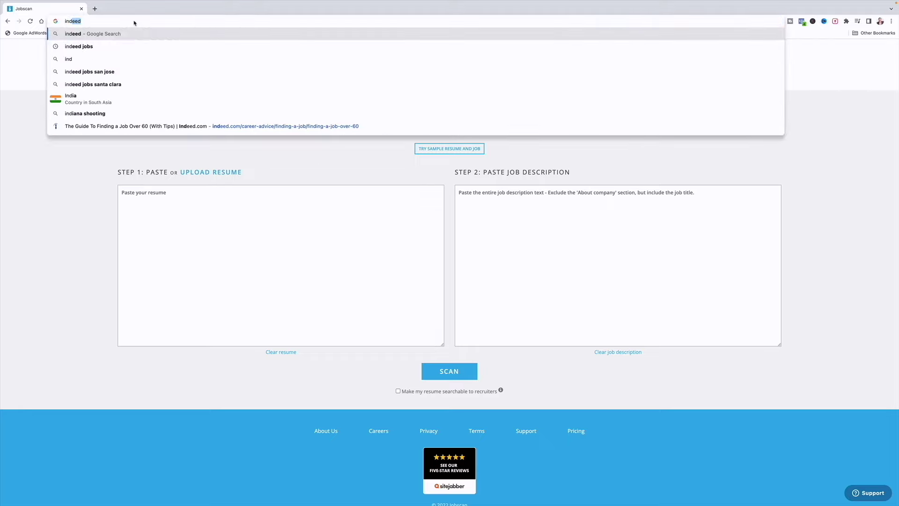
pyautogui.write('eed.c')
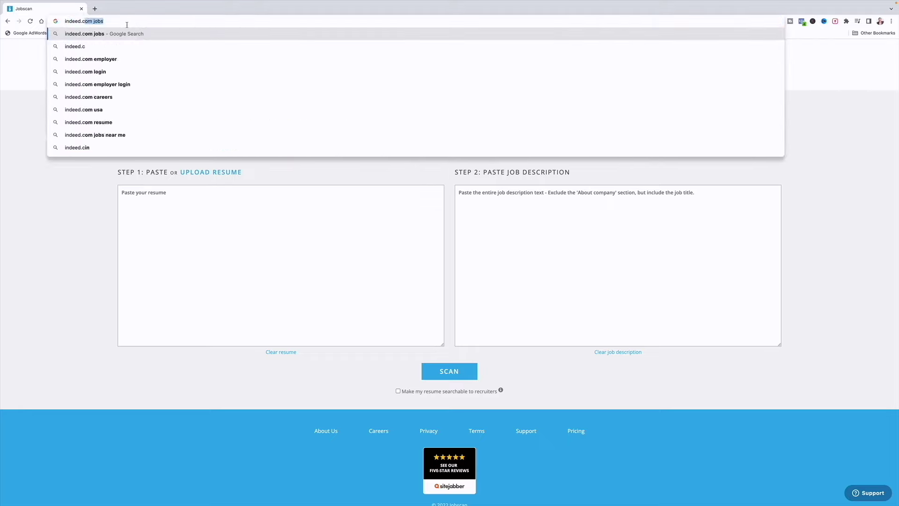
# - Load indeed.com and search 'vice president of software sales' jobs in California
pyautogui.press('Return')
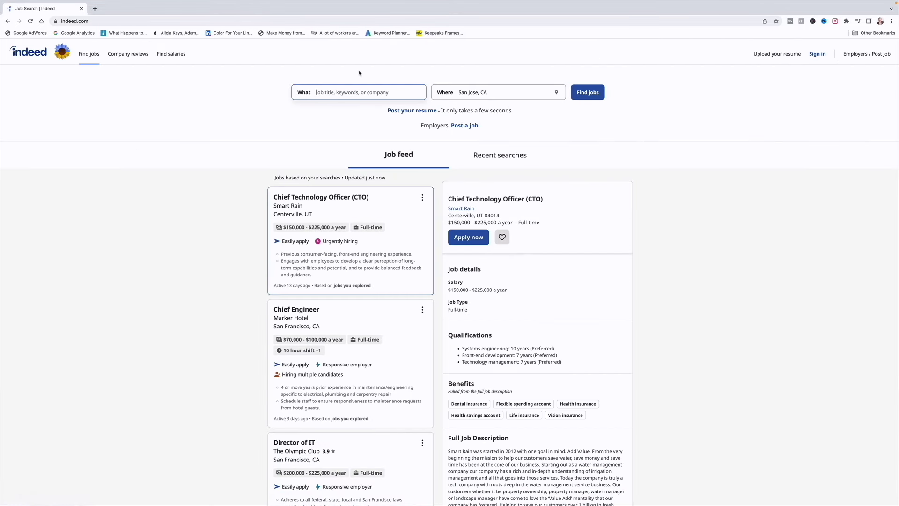
pyautogui.moveTo(504, 93); pyautogui.dragTo(458, 92)
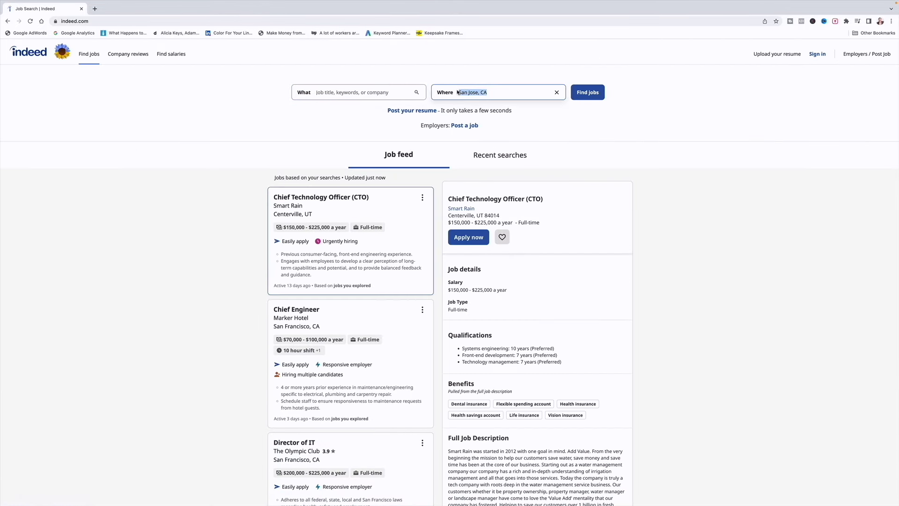
pyautogui.write('California')
pyautogui.click(351, 92)
pyautogui.write('vice')
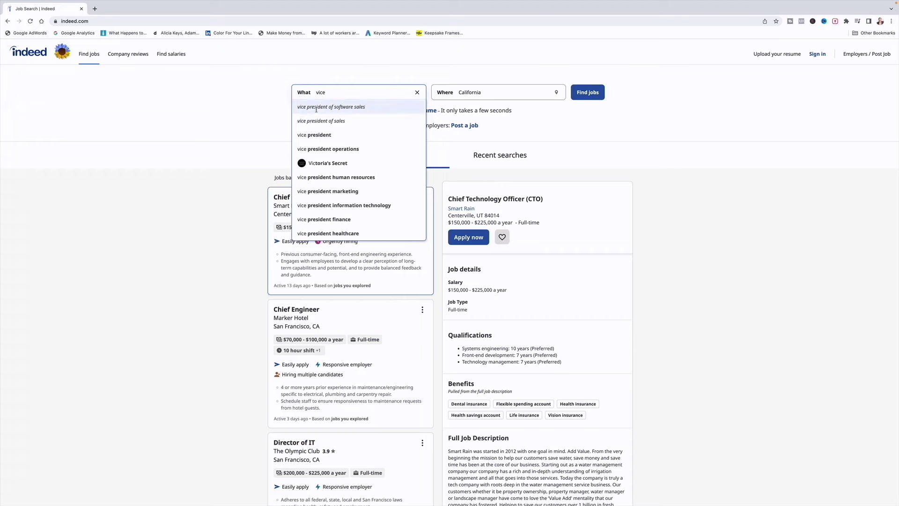
pyautogui.click(319, 109)
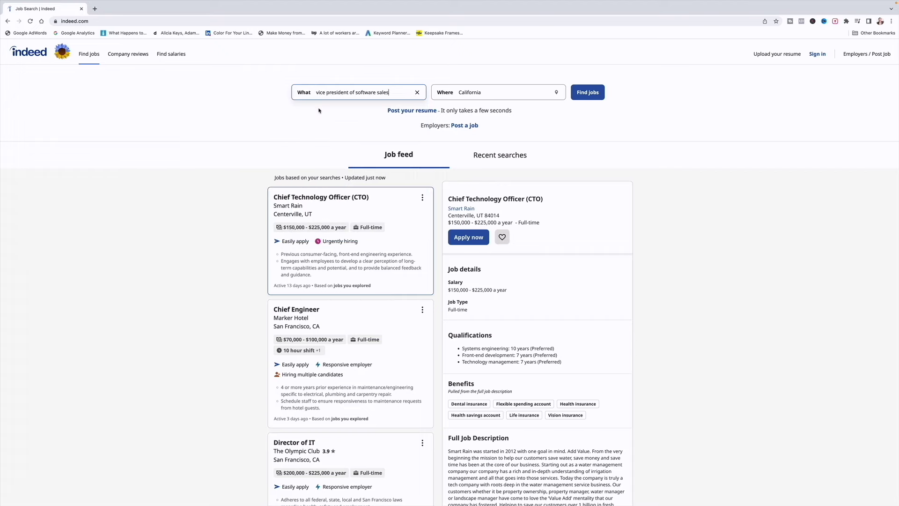
pyautogui.click(591, 92)
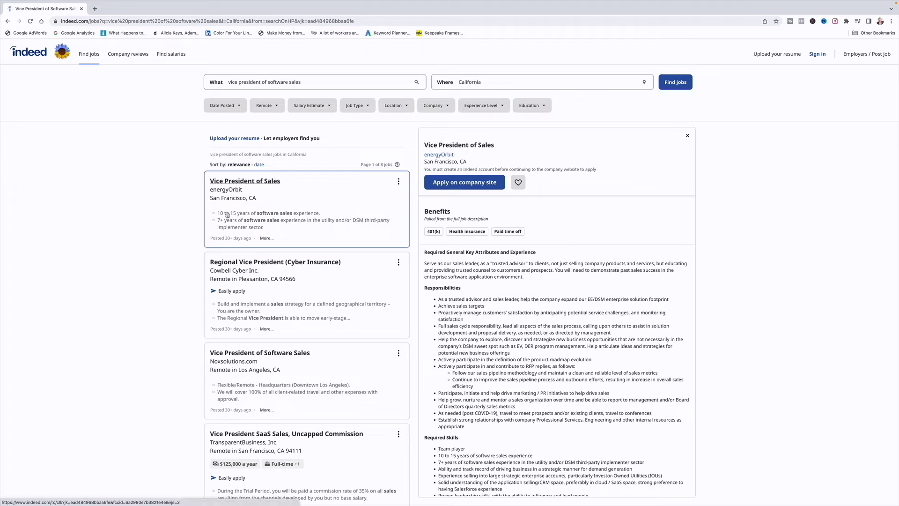
# - Open the energyOrbit Vice President of Sales posting from the results
pyautogui.scroll(-1, 311, 217)
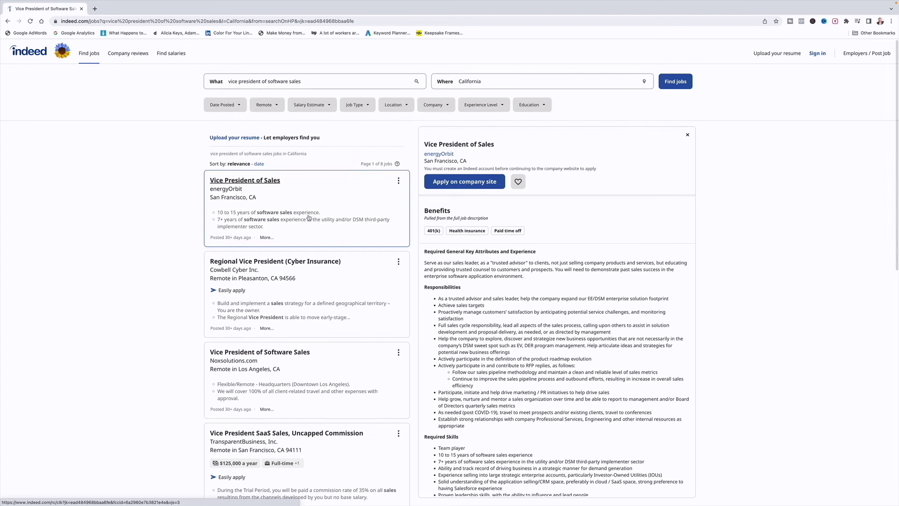
pyautogui.click(296, 219)
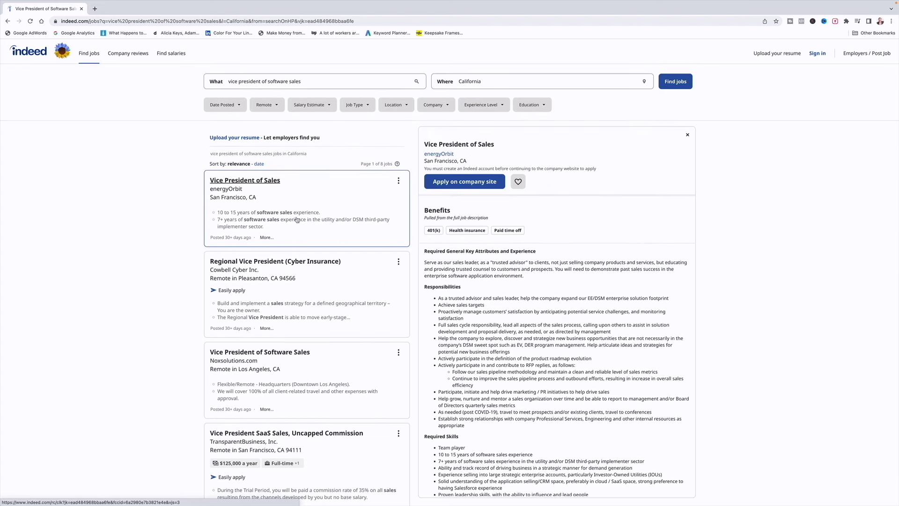
pyautogui.scroll(-10, 571, 257)
pyautogui.scroll(3, 572, 257)
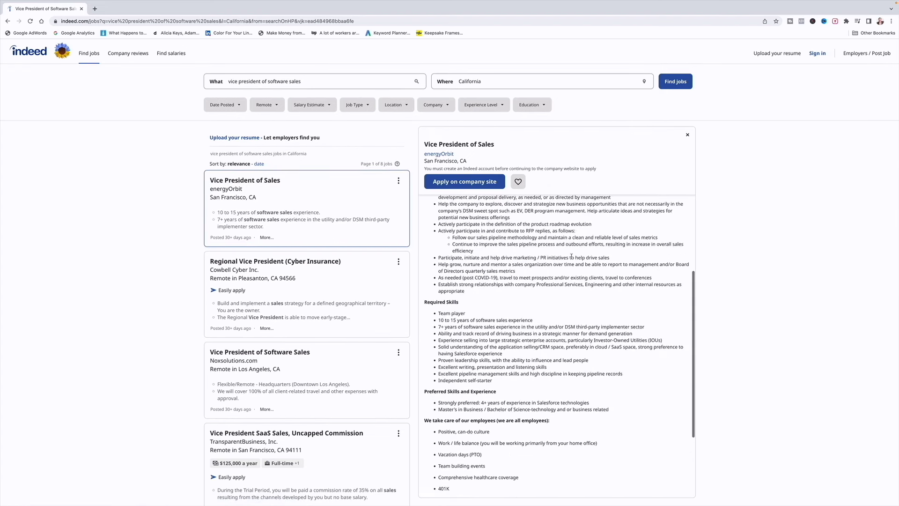
pyautogui.scroll(-1, 571, 257)
# - Select and copy the posting's job description text
pyautogui.moveTo(623, 349); pyautogui.dragTo(425, 261)
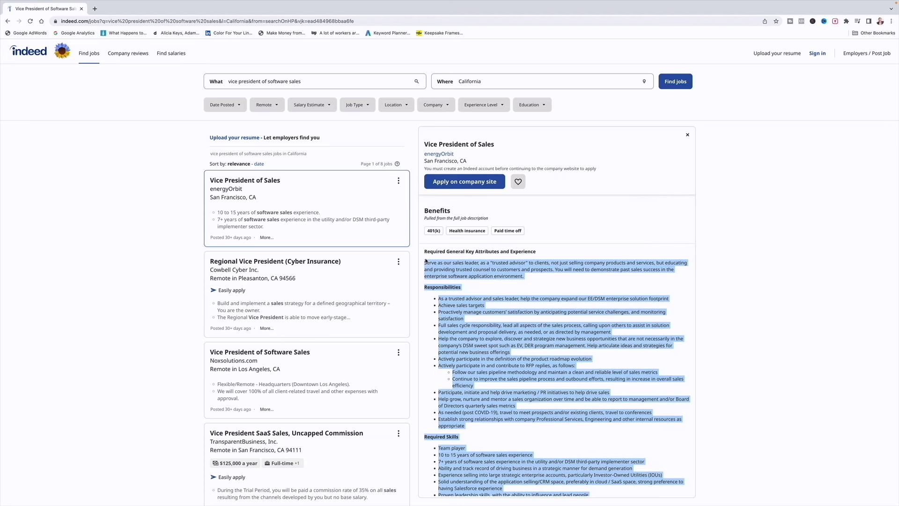
pyautogui.rightClick(495, 327)
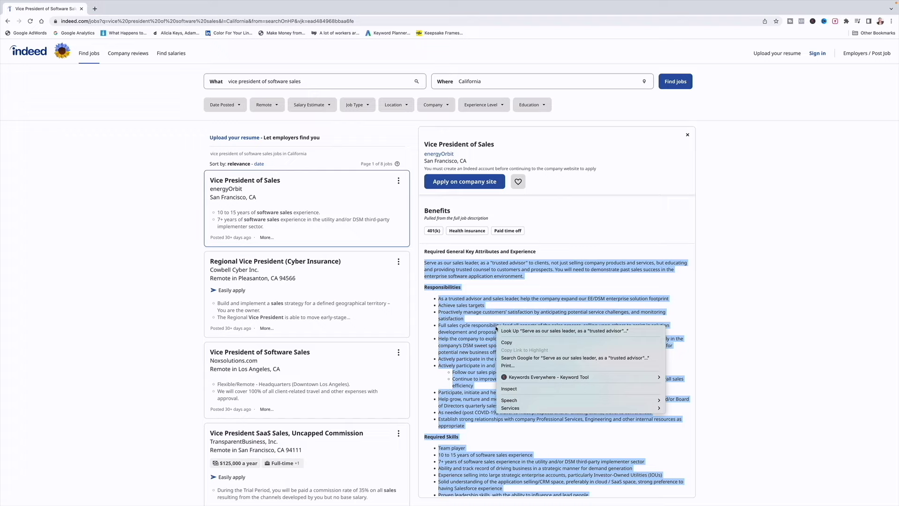
pyautogui.click(507, 343)
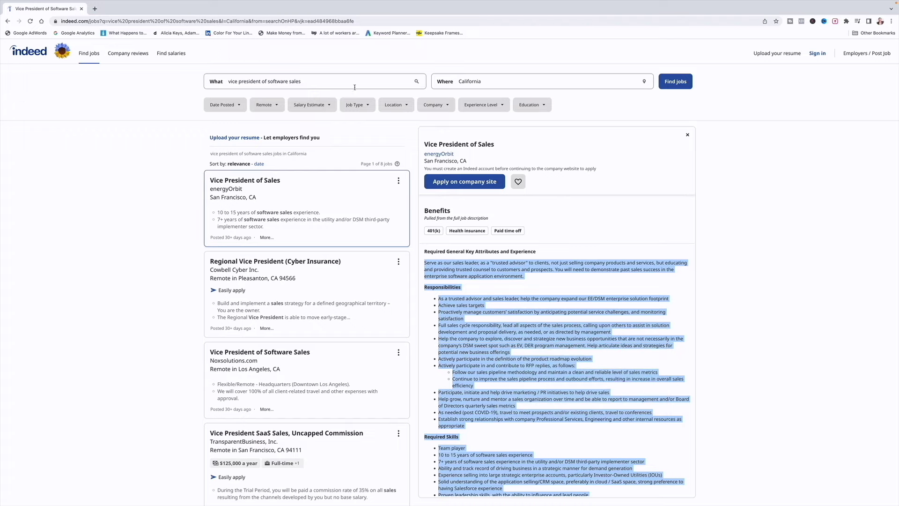
pyautogui.click(96, 9)
# - Go to the Jobscan dashboard and paste the job description into the Step 2 box
pyautogui.click(112, 20)
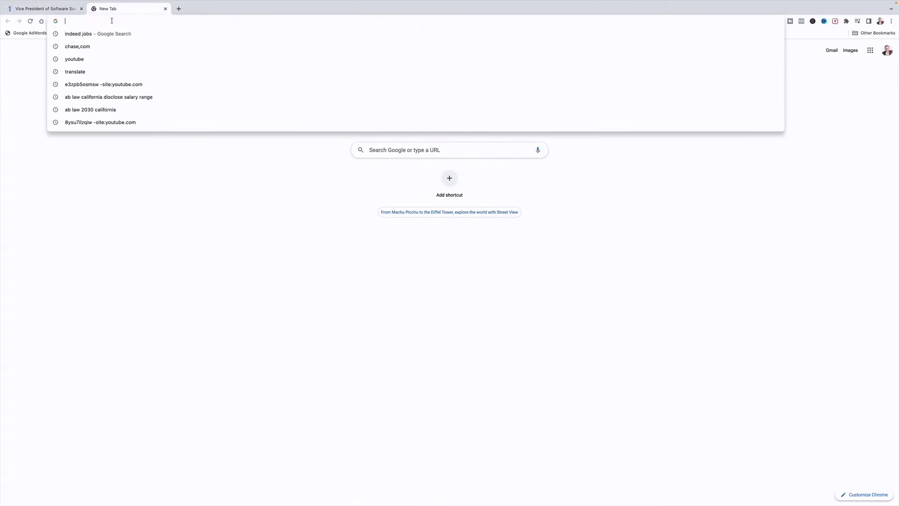
pyautogui.write('jobs')
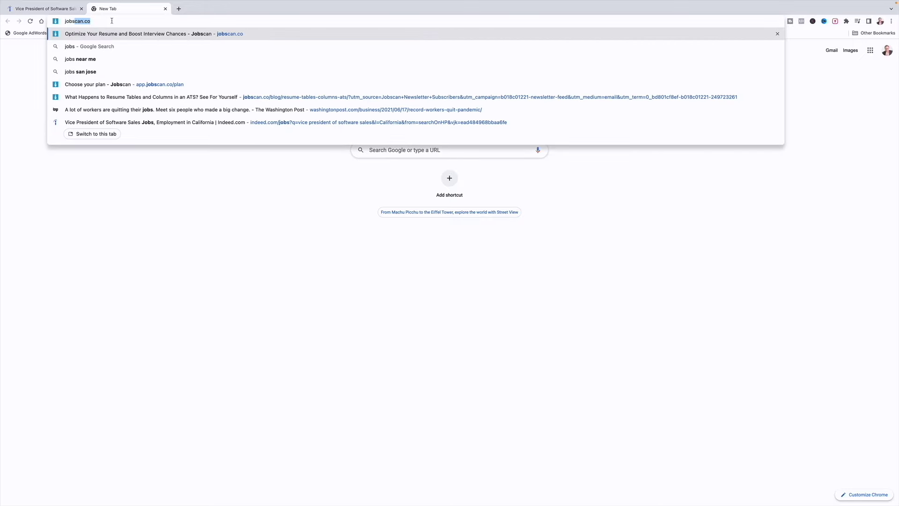
pyautogui.press('Return')
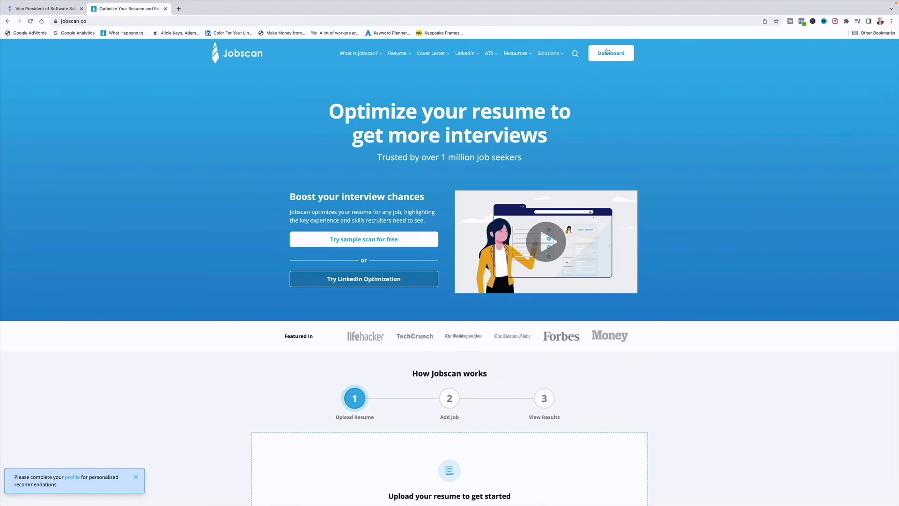
pyautogui.click(601, 57)
pyautogui.scroll(-7, 478, 142)
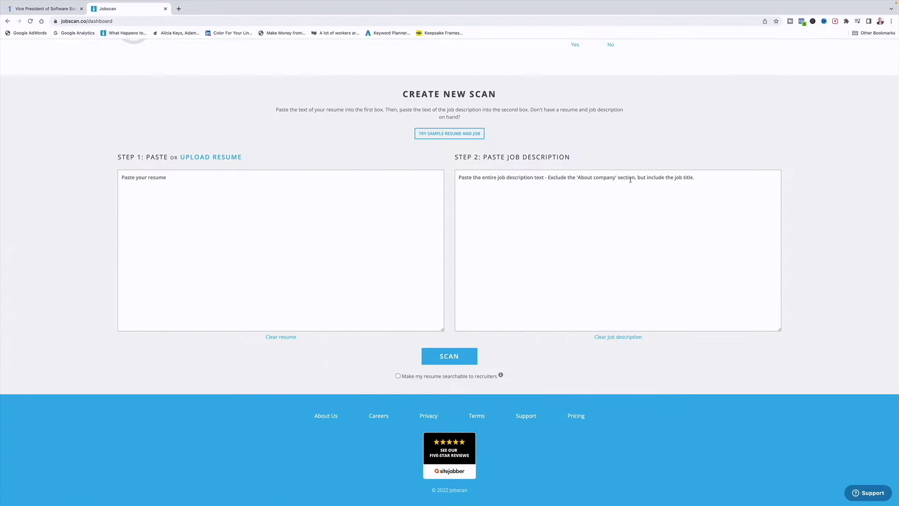
pyautogui.rightClick(635, 177)
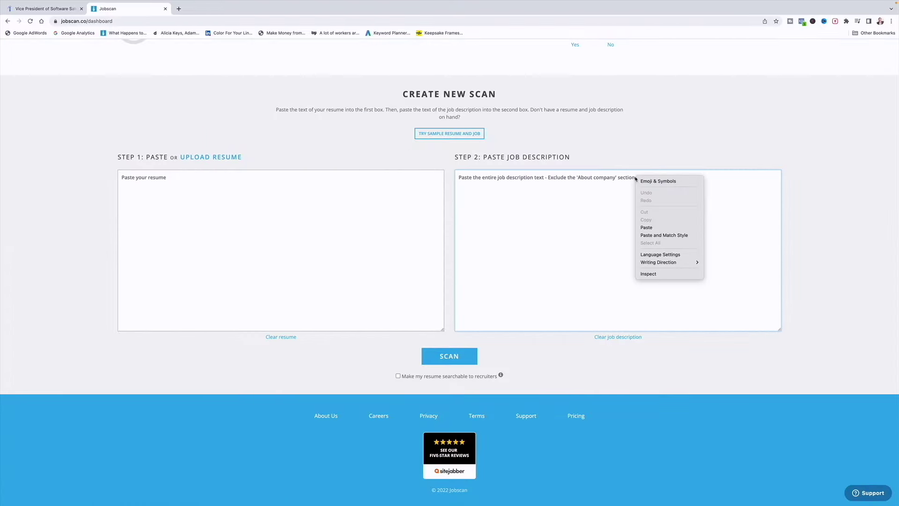
pyautogui.click(646, 227)
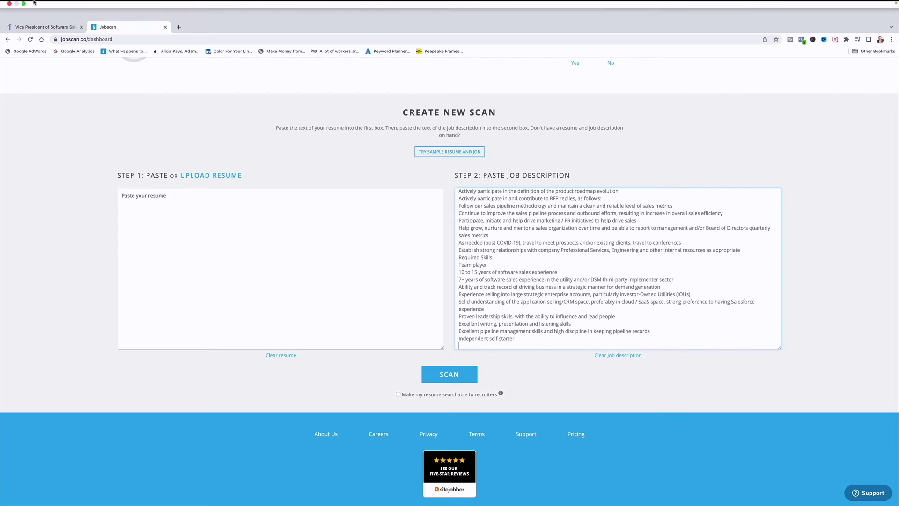
pyautogui.click(23, 15)
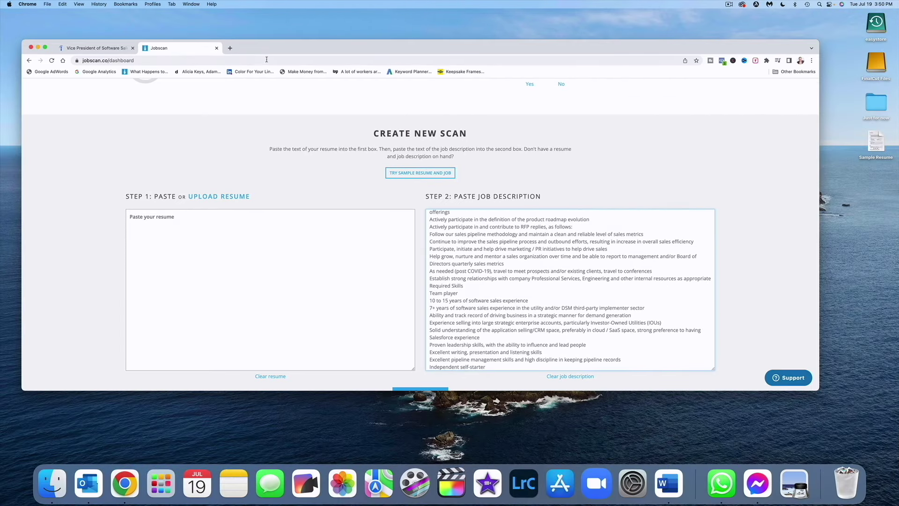
# - Open Sample Resume in Word and select its entire text for copying
pyautogui.doubleClick(876, 141)
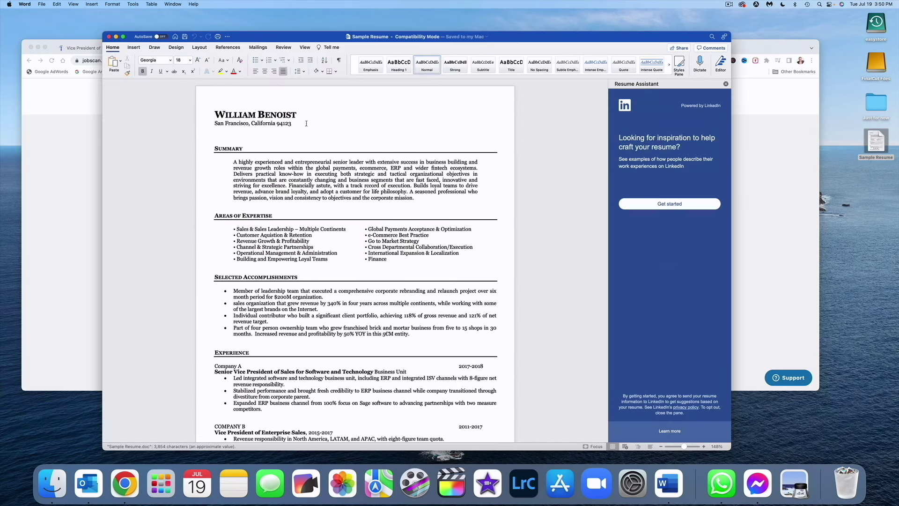
pyautogui.scroll(-3, 327, 232)
pyautogui.scroll(-2, 233, 249)
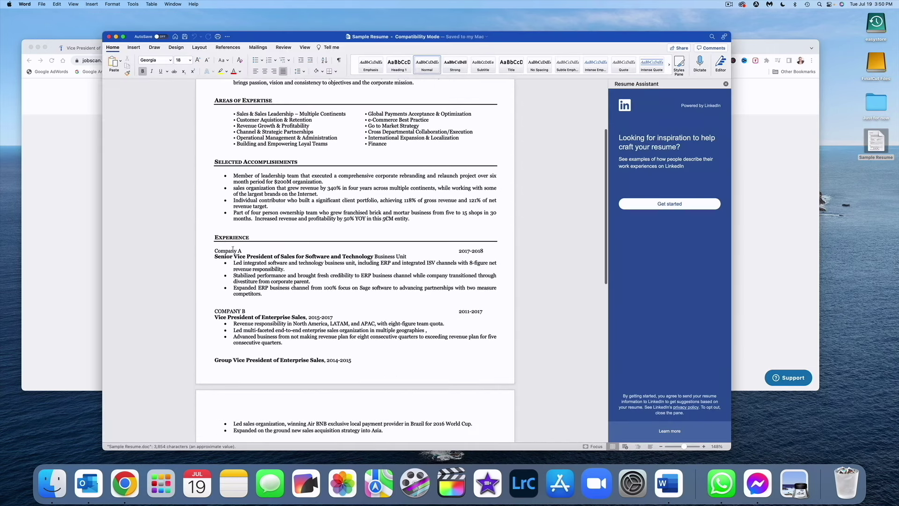
pyautogui.moveTo(246, 250); pyautogui.dragTo(214, 251)
pyautogui.scroll(-3, 257, 281)
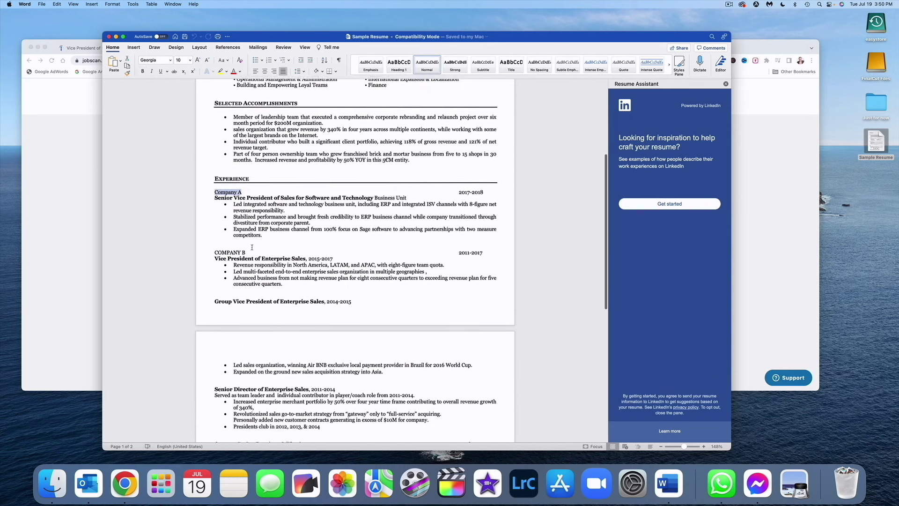
pyautogui.scroll(-10, 256, 248)
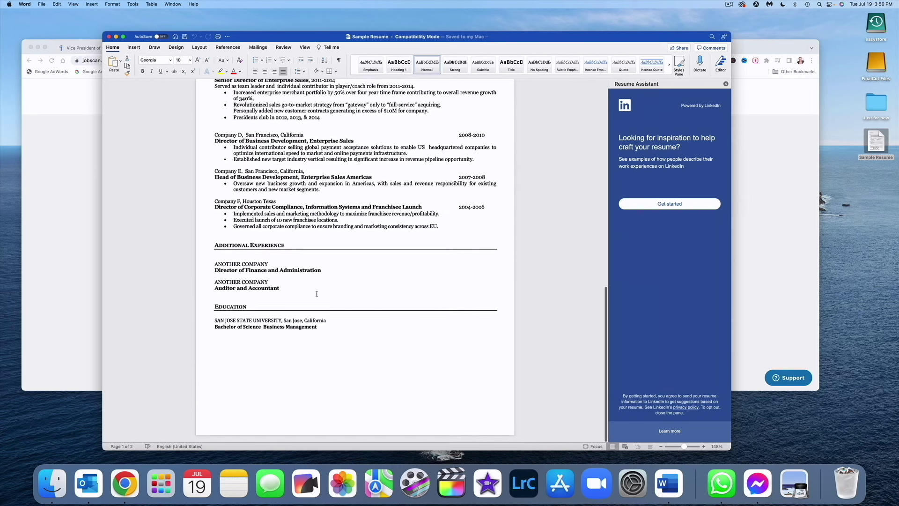
pyautogui.moveTo(331, 331); pyautogui.dragTo(181, 47)
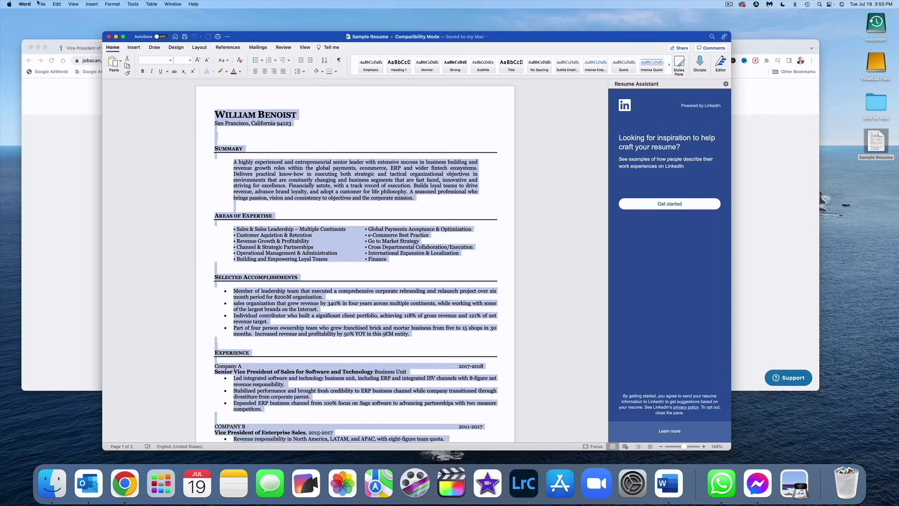
pyautogui.click(57, 5)
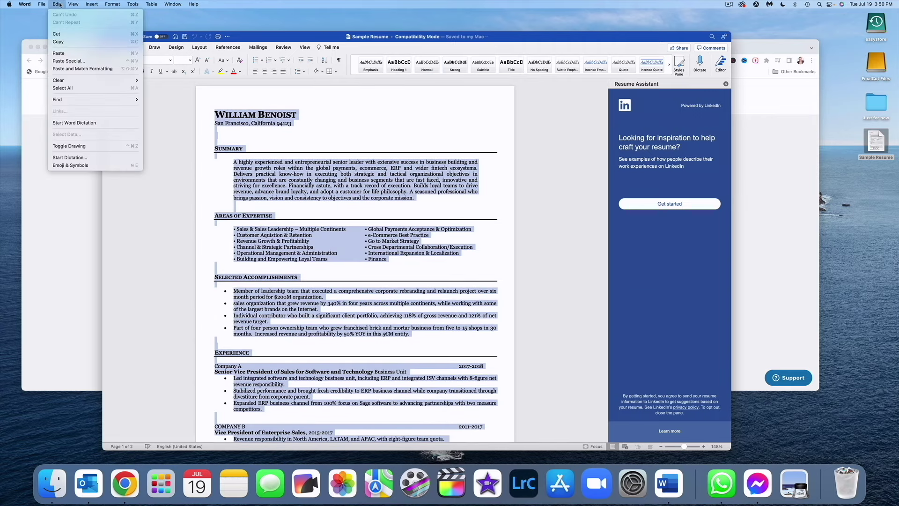
# - Copy the resume and paste it into Jobscan's Step 1 resume box
pyautogui.click(66, 45)
pyautogui.click(66, 45)
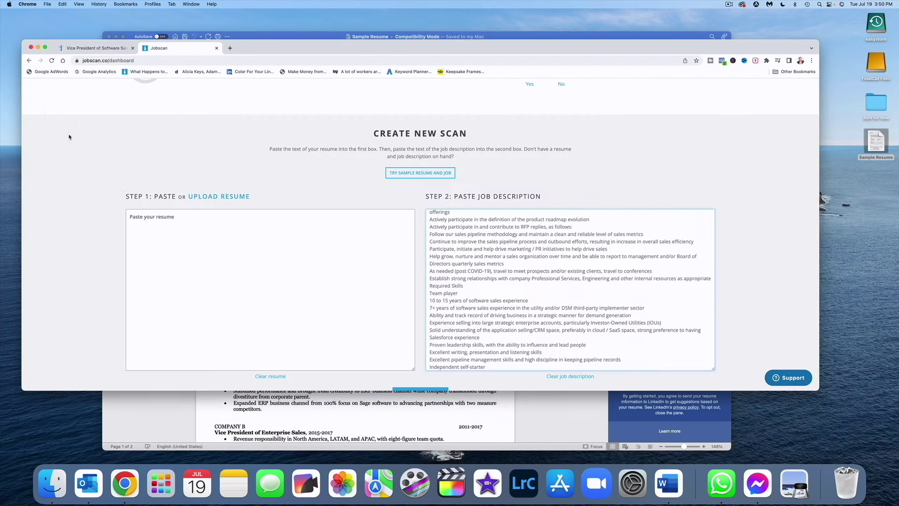
pyautogui.rightClick(187, 221)
pyautogui.click(199, 269)
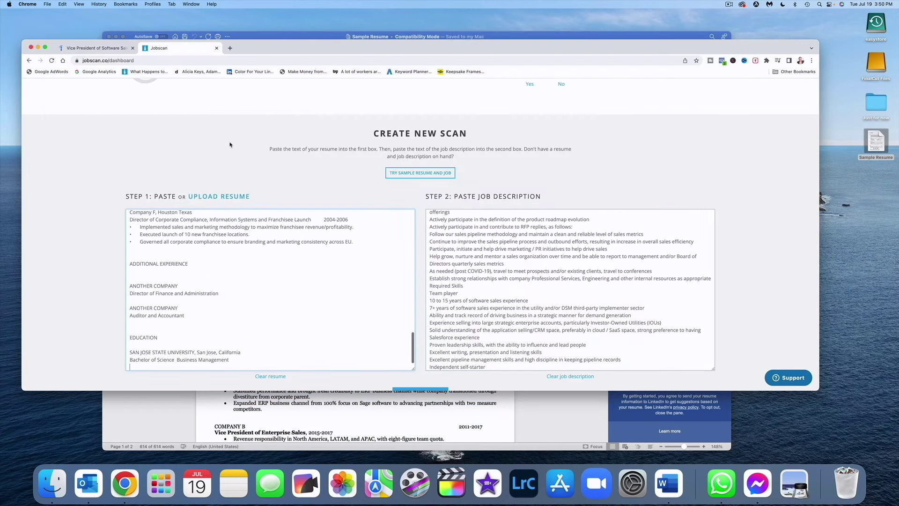
# - Make the Jobscan window full screen and run the scan
pyautogui.moveTo(45, 48)
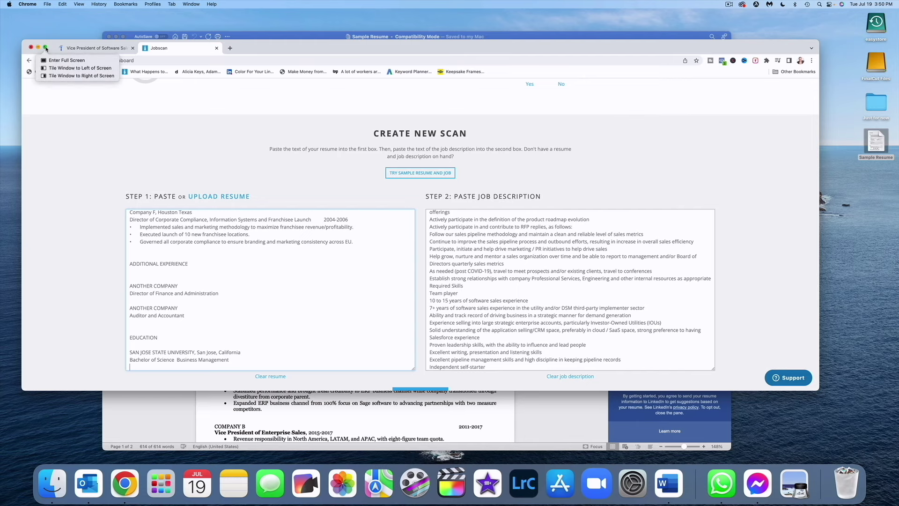
pyautogui.click(46, 49)
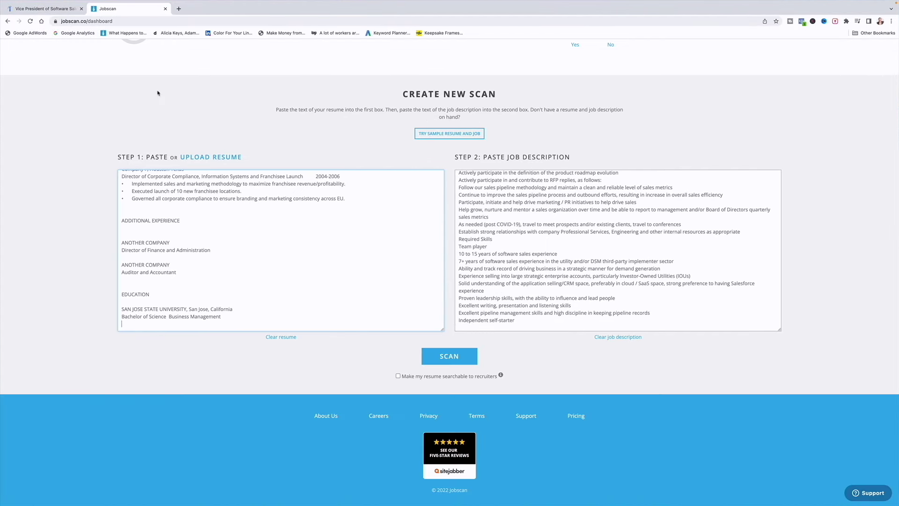
pyautogui.scroll(10, 228, 174)
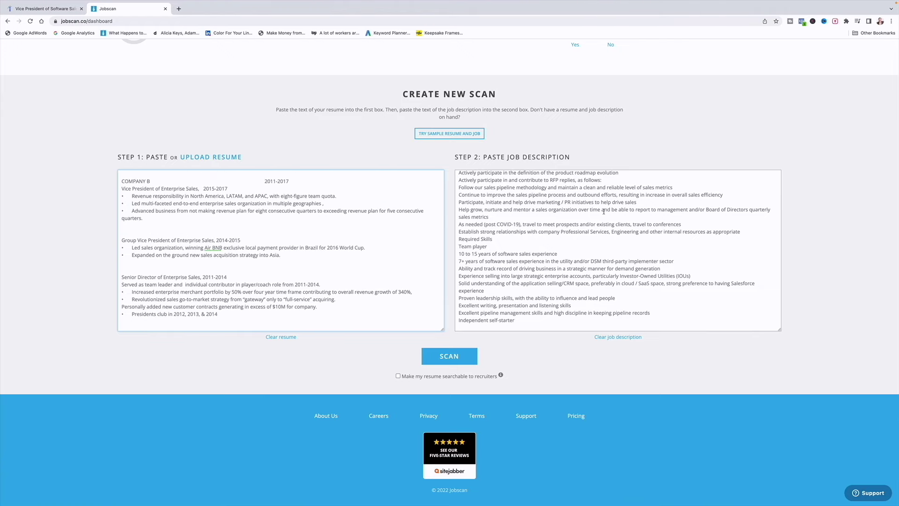
pyautogui.click(447, 358)
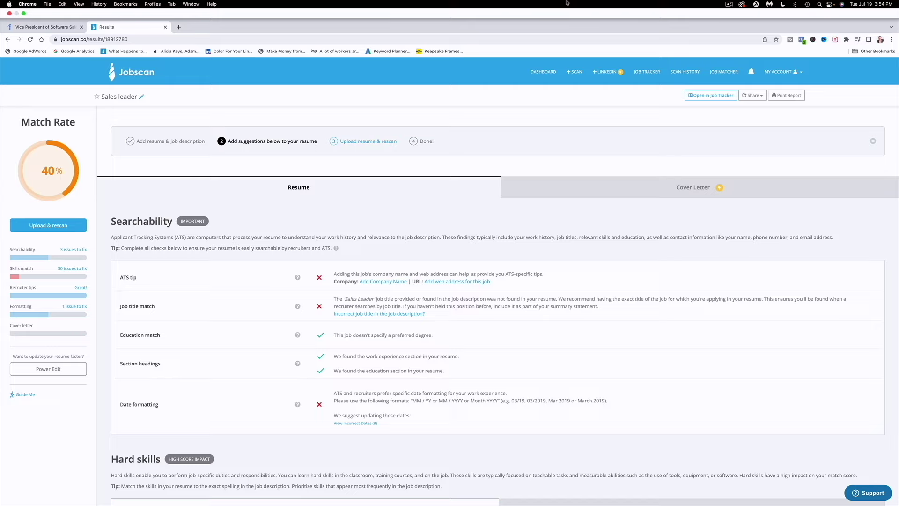
# - Scroll the 40% match report down to the Hard skills comparison of missing keywords
pyautogui.scroll(-3, 370, 162)
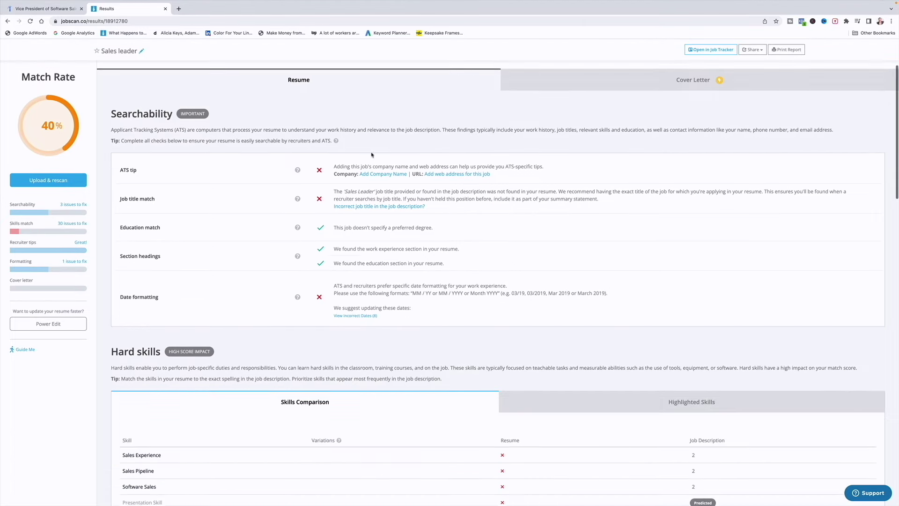
pyautogui.scroll(-3, 278, 160)
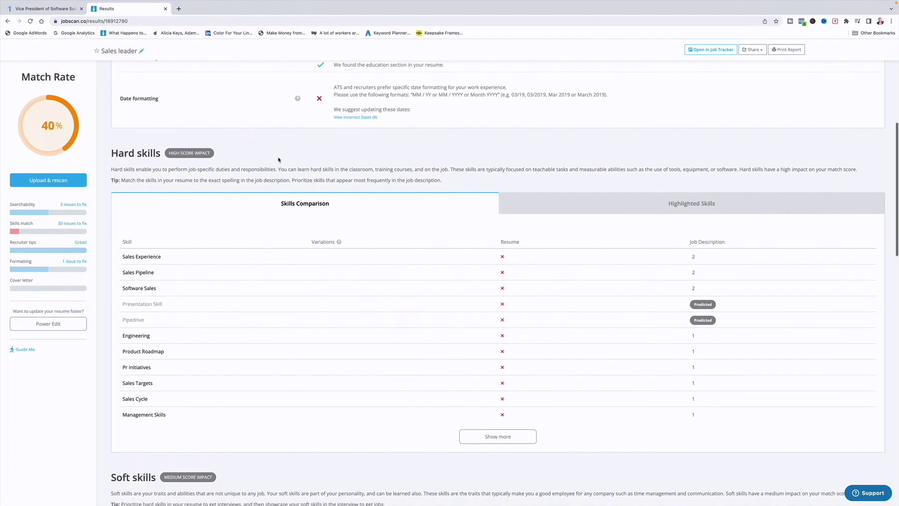
pyautogui.moveTo(154, 257)
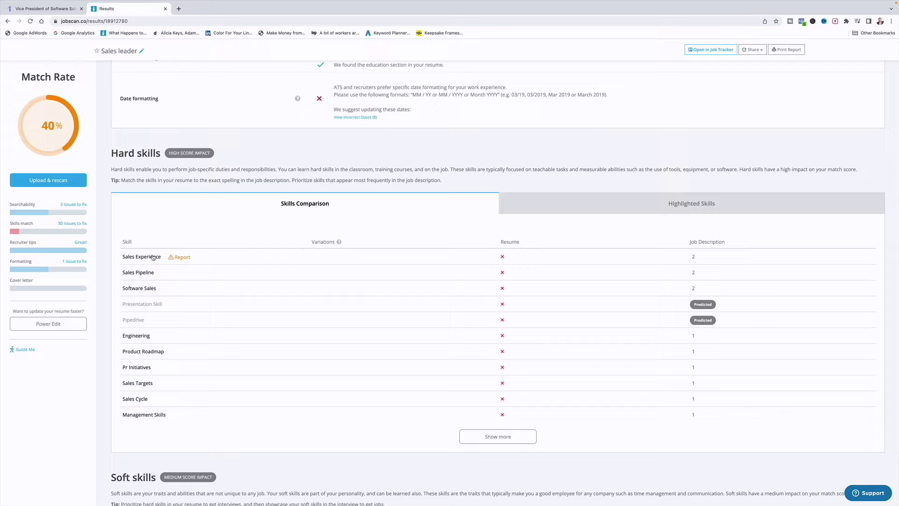
pyautogui.moveTo(159, 287)
pyautogui.moveTo(88, 5)
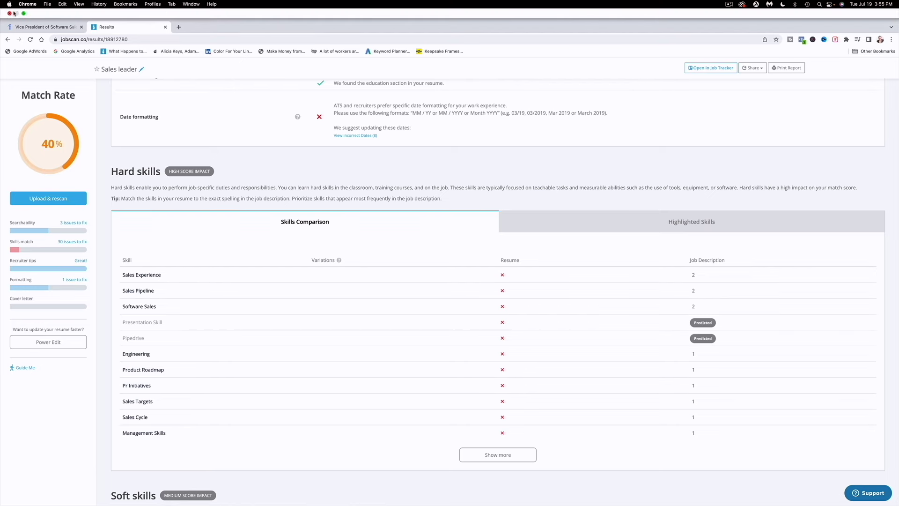
# - Search the Sample Resume in Word for 'software sales'
pyautogui.click(24, 13)
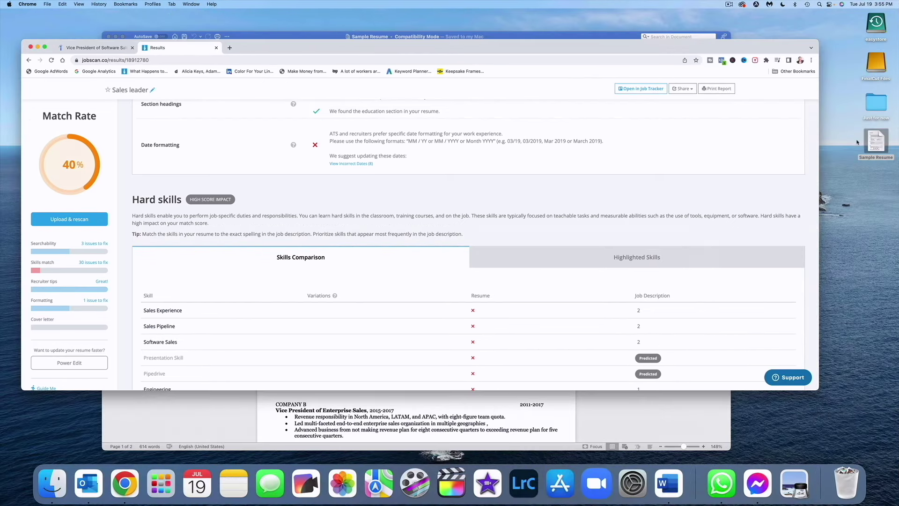
pyautogui.doubleClick(881, 141)
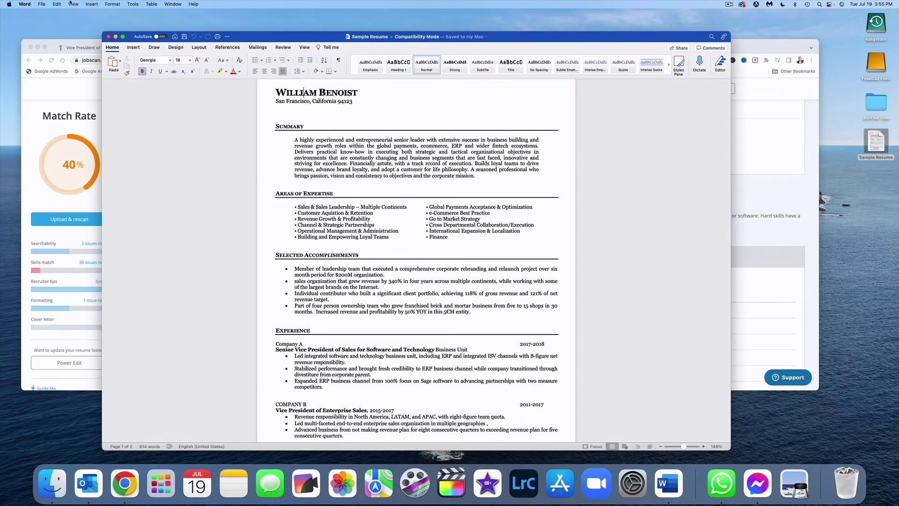
pyautogui.click(41, 4)
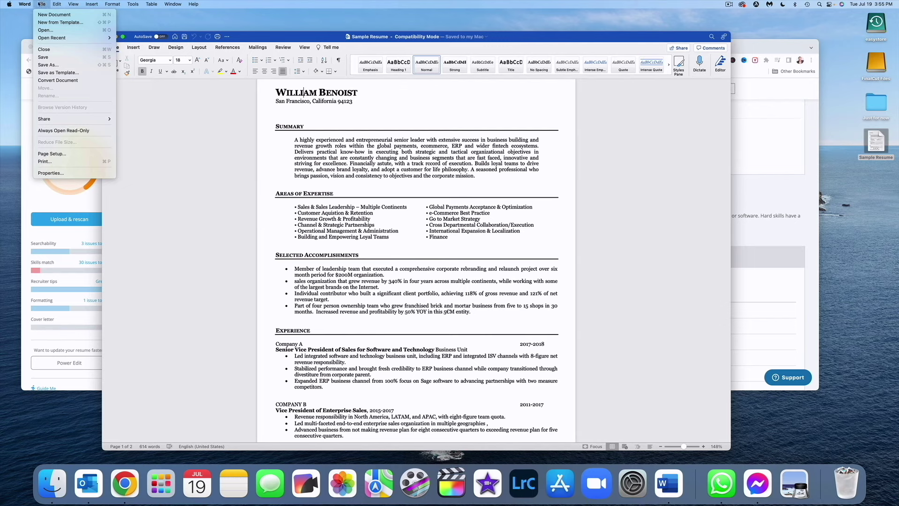
pyautogui.moveTo(57, 4)
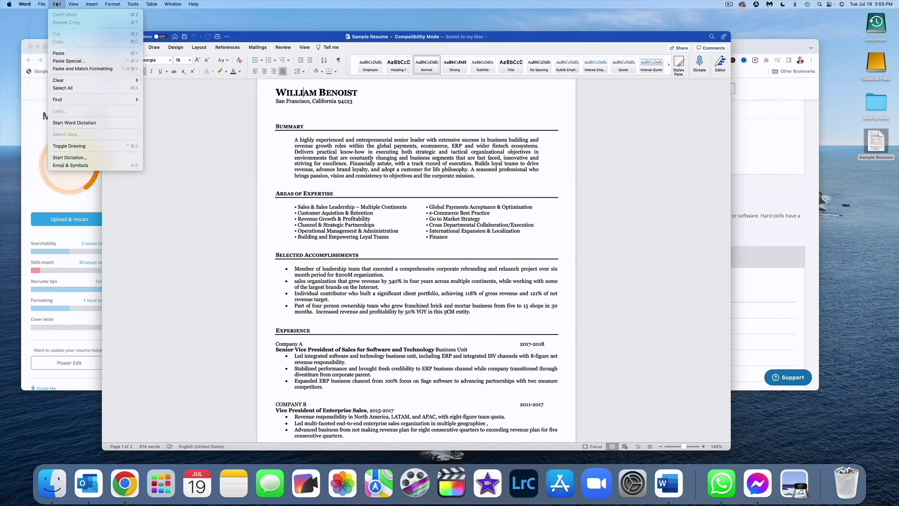
pyautogui.moveTo(65, 100)
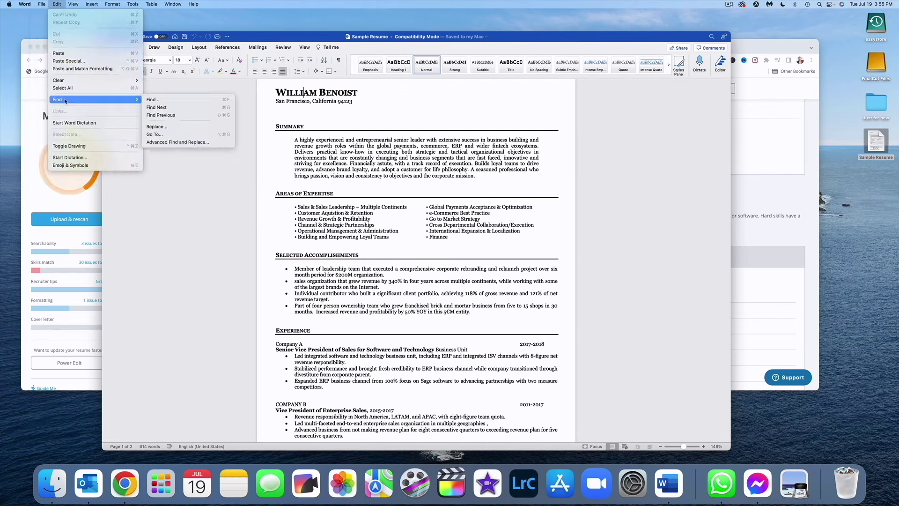
pyautogui.click(152, 100)
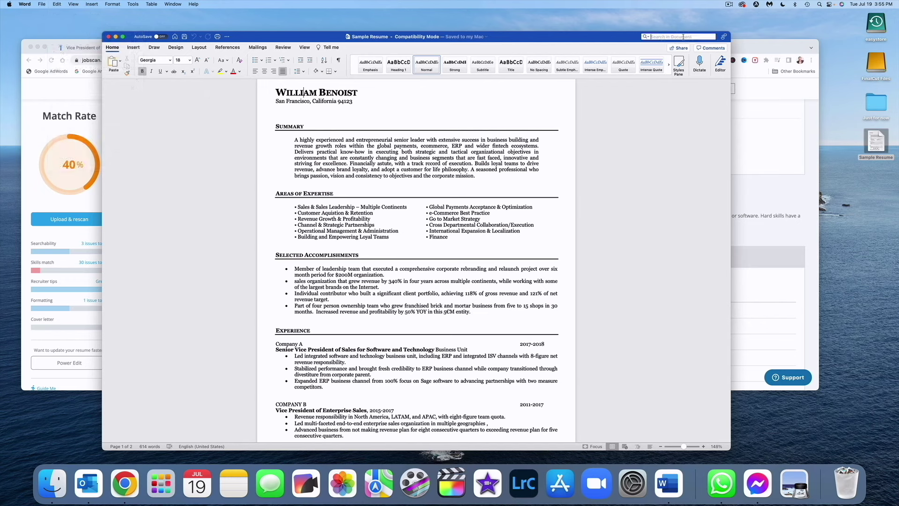
pyautogui.write('software sa')
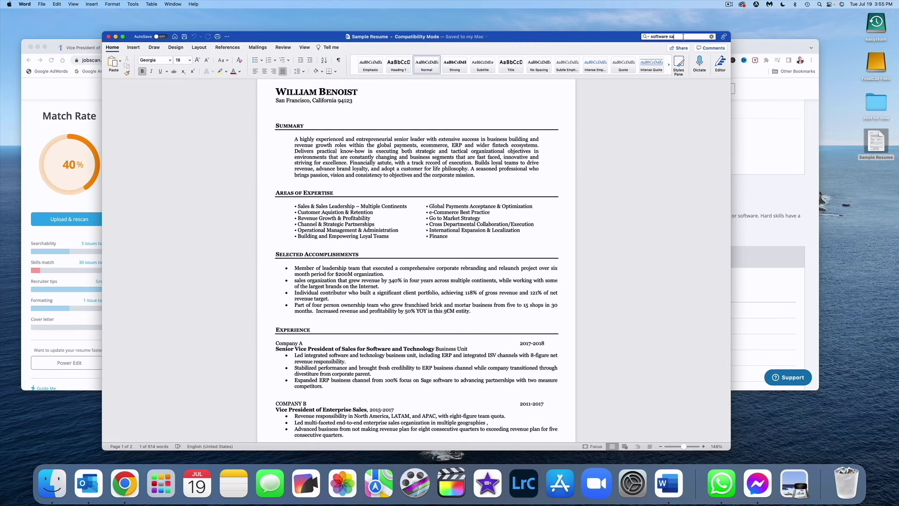
pyautogui.write('les')
# - Start overwriting 'Finance' in Areas of Expertise with 'Software Sales'
pyautogui.scroll(-3, 356, 139)
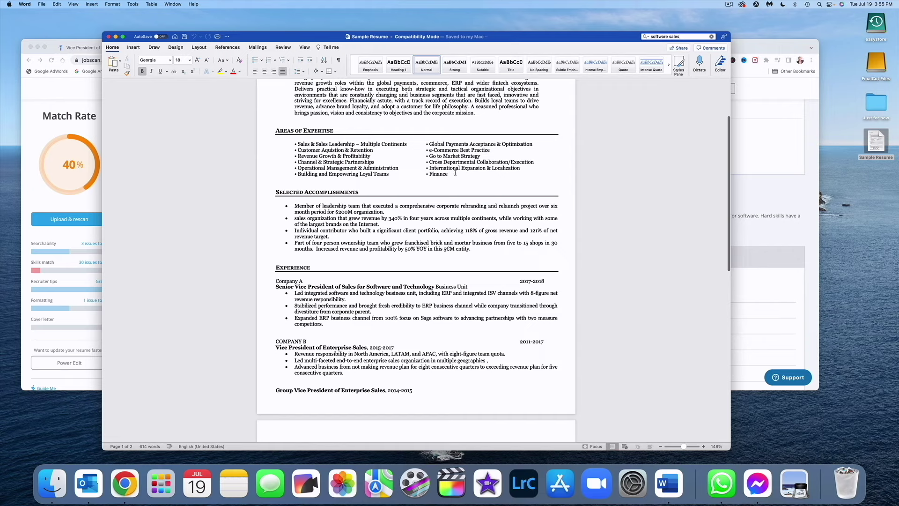
pyautogui.doubleClick(435, 174)
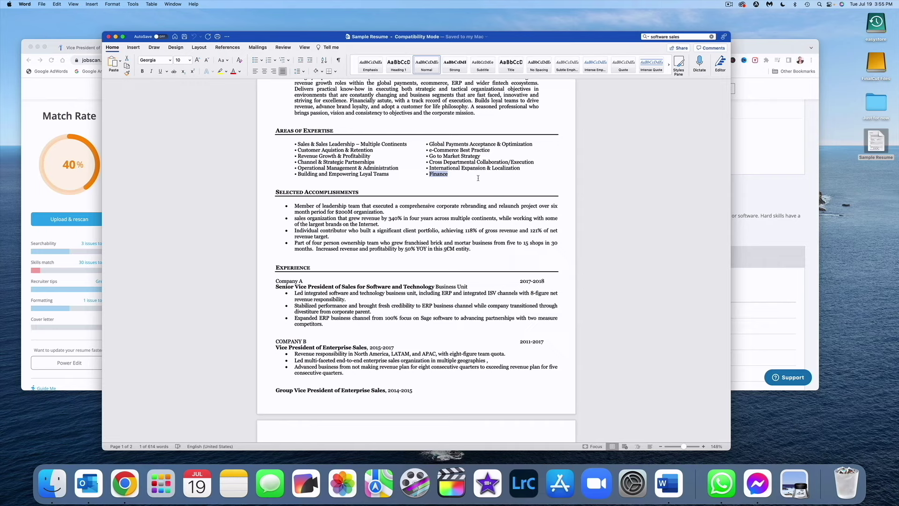
pyautogui.write('S')
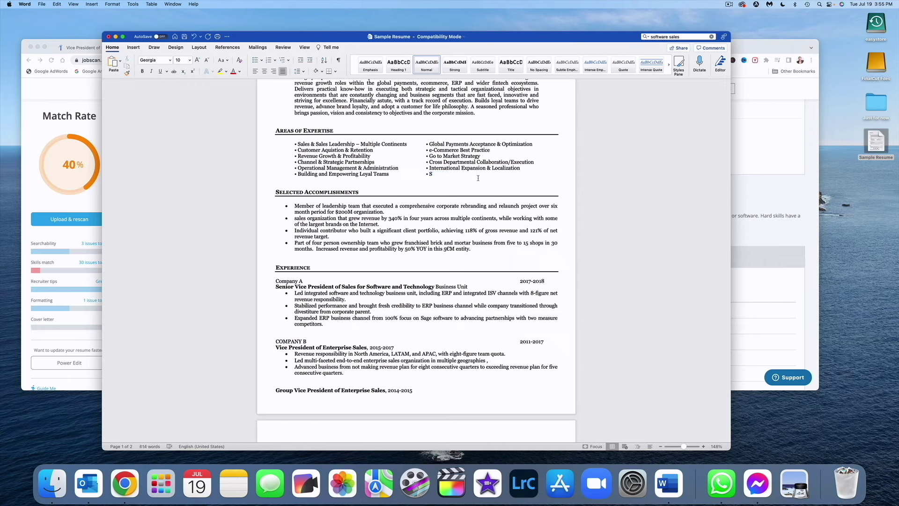
pyautogui.write('of')
pyautogui.click(57, 100)
# - Scroll the Jobscan Hard skills and Soft skills tables to review the skills missing from the resume
pyautogui.scroll(-5, 237, 148)
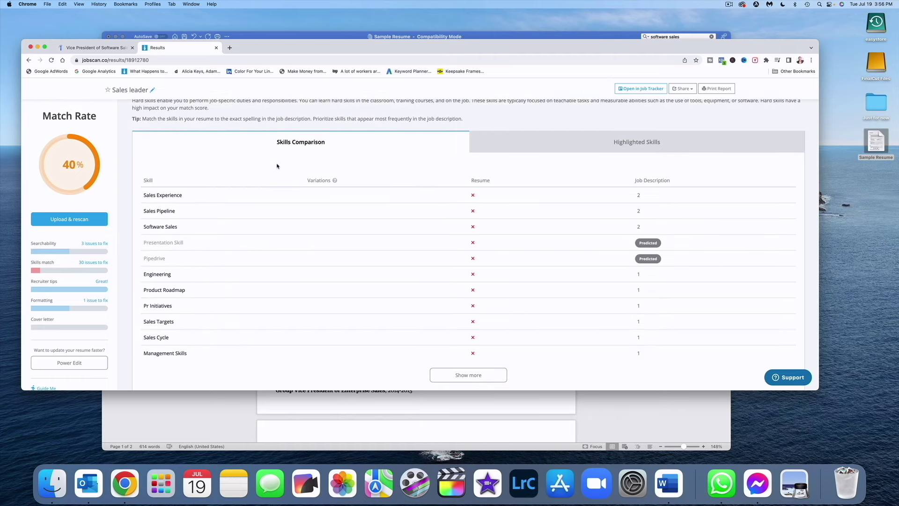
pyautogui.scroll(-3, 295, 177)
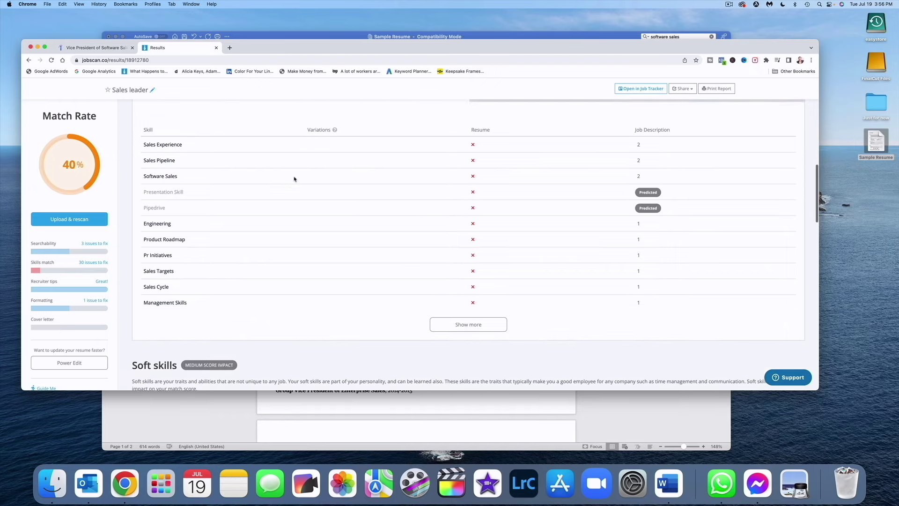
pyautogui.scroll(3, 197, 206)
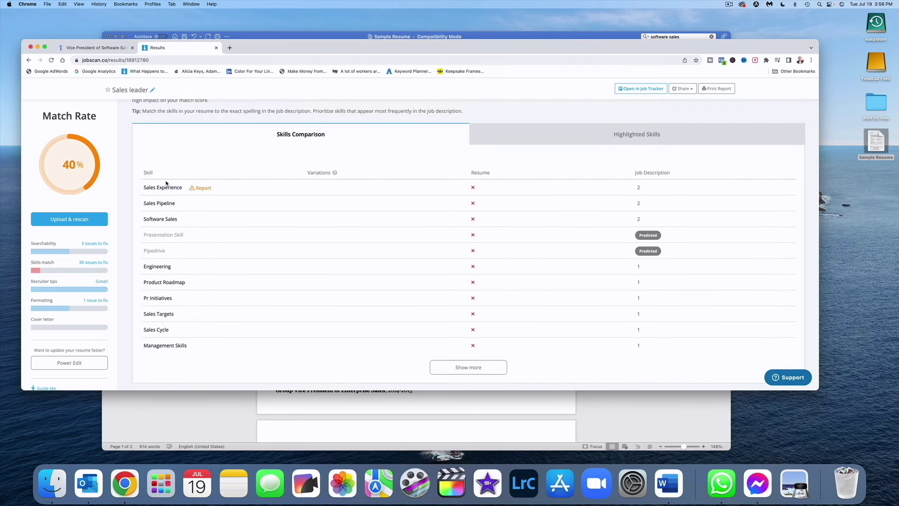
pyautogui.scroll(3, 176, 232)
pyautogui.scroll(-5, 176, 232)
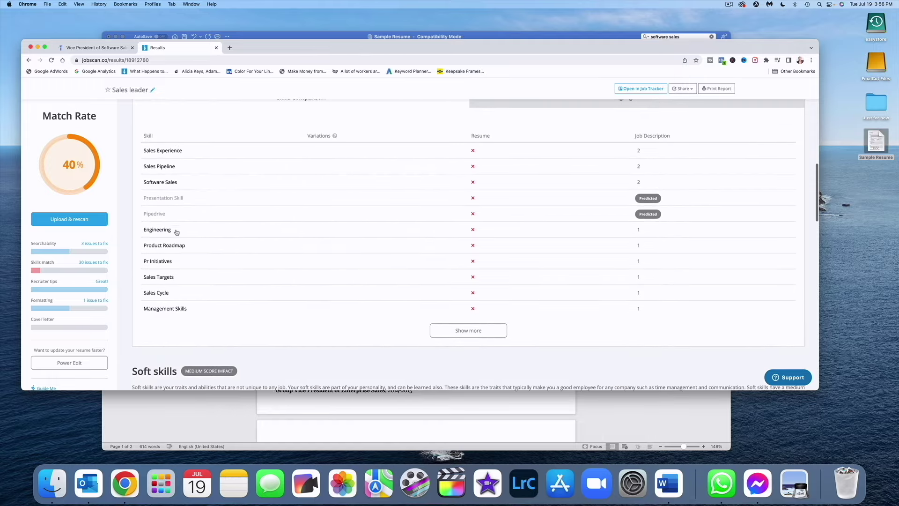
pyautogui.scroll(-10, 259, 243)
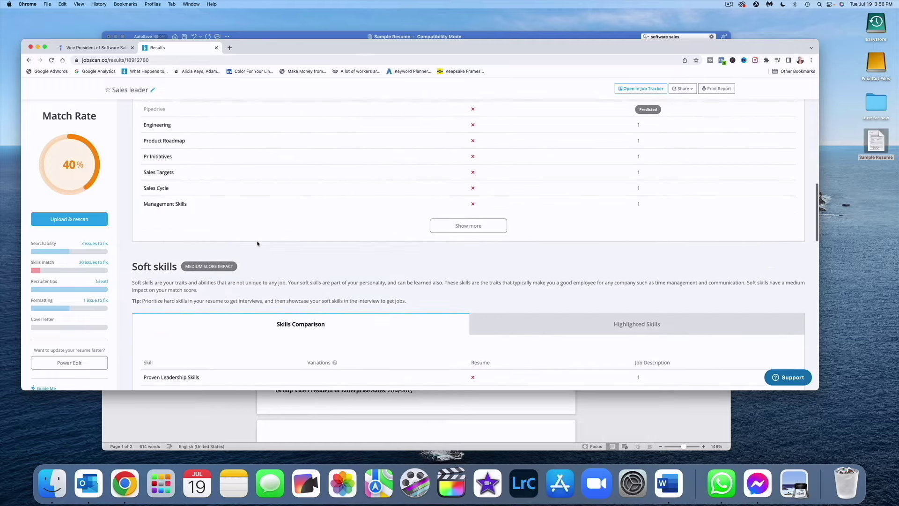
pyautogui.scroll(-2, 255, 246)
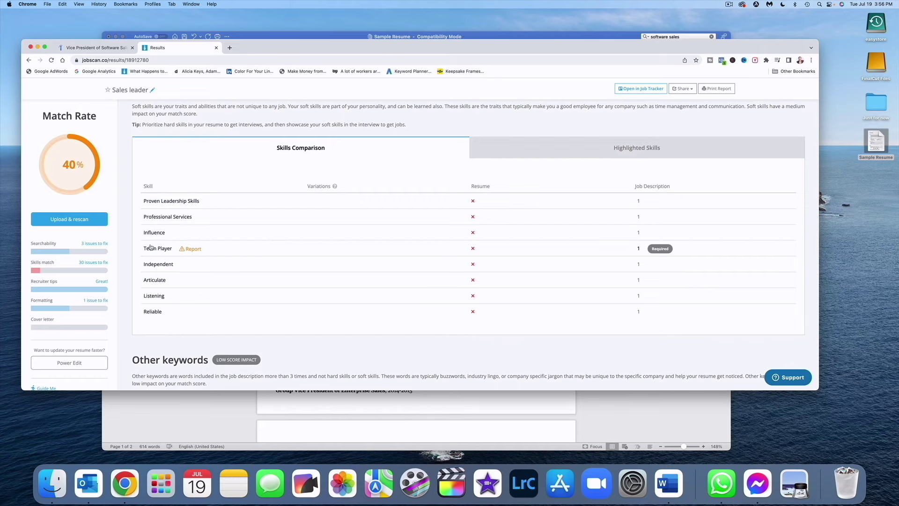
pyautogui.scroll(1, 151, 248)
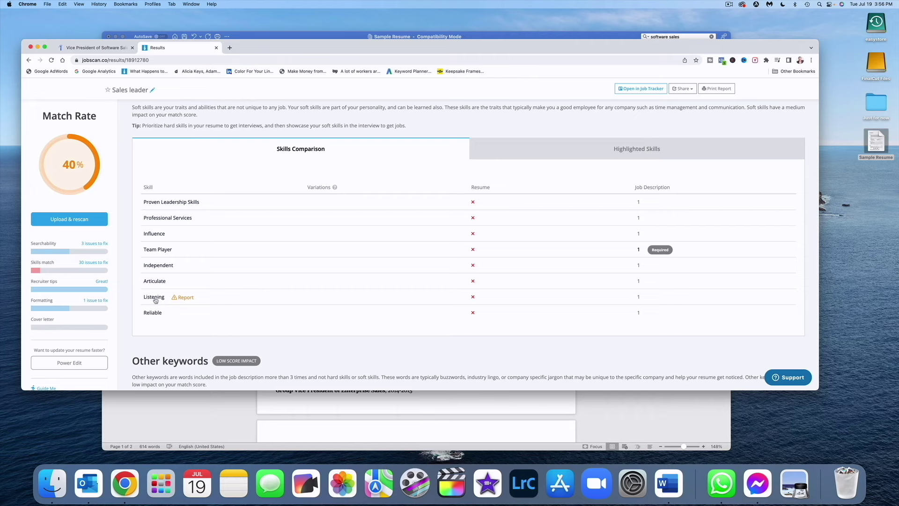
# - Search the Indeed Vice President of Sales posting for 'liste' and highlight 'listening skills'
pyautogui.click(99, 49)
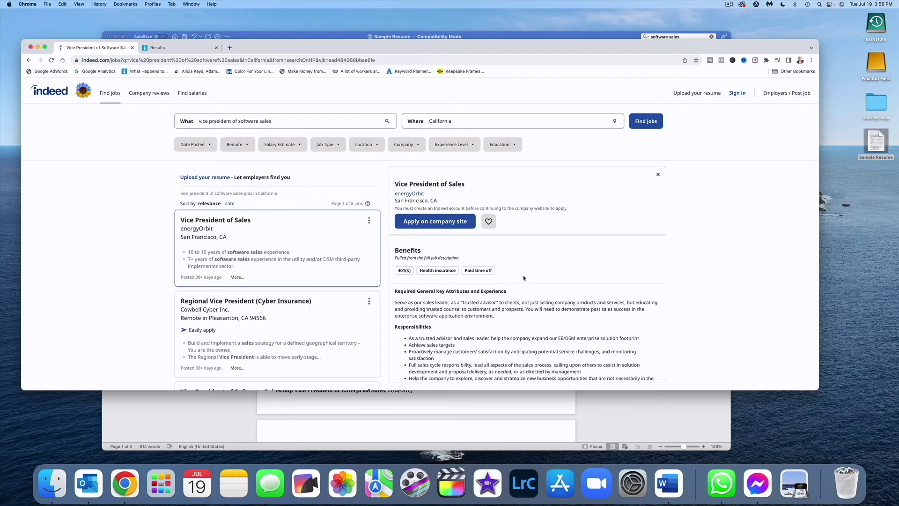
pyautogui.scroll(-5, 503, 279)
pyautogui.scroll(5, 496, 273)
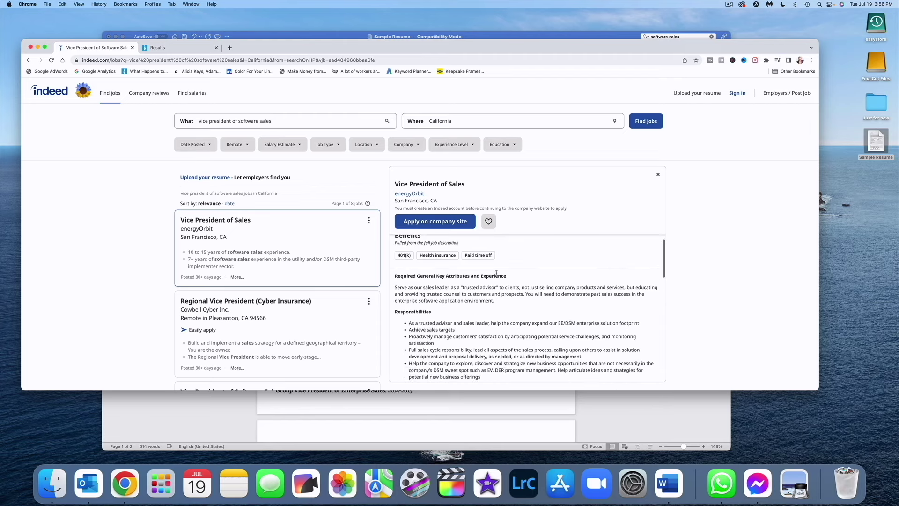
pyautogui.click(47, 4)
pyautogui.moveTo(62, 4)
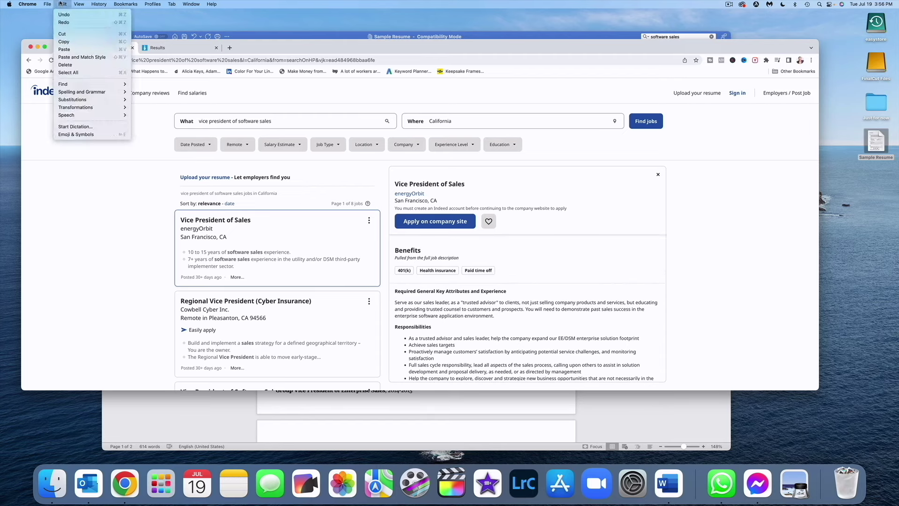
pyautogui.moveTo(93, 85)
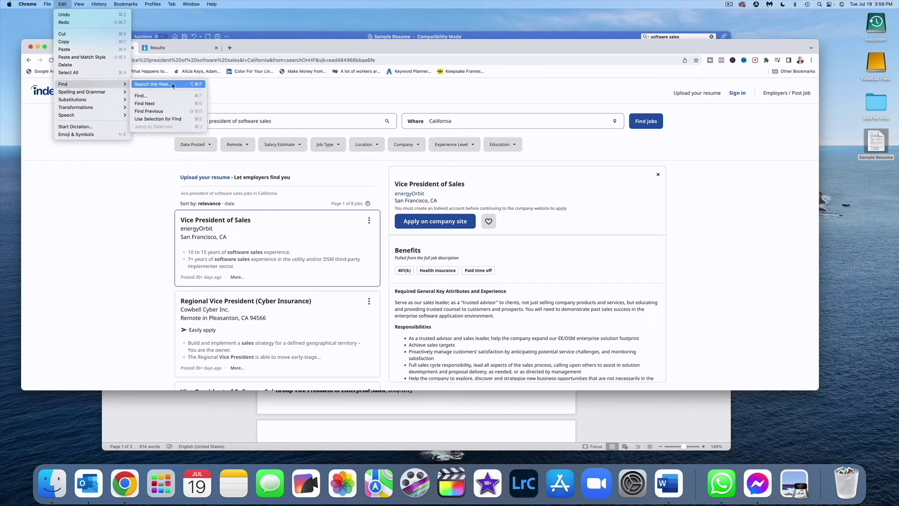
pyautogui.click(155, 96)
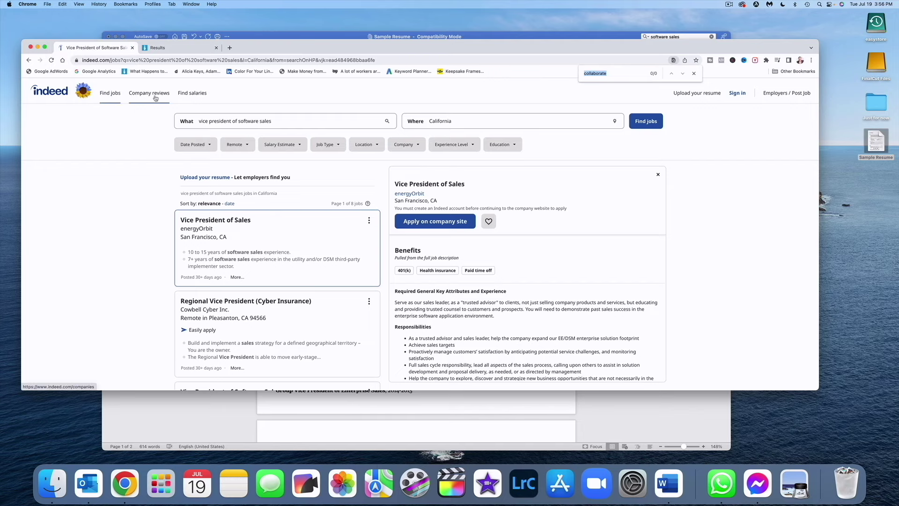
pyautogui.write('liste')
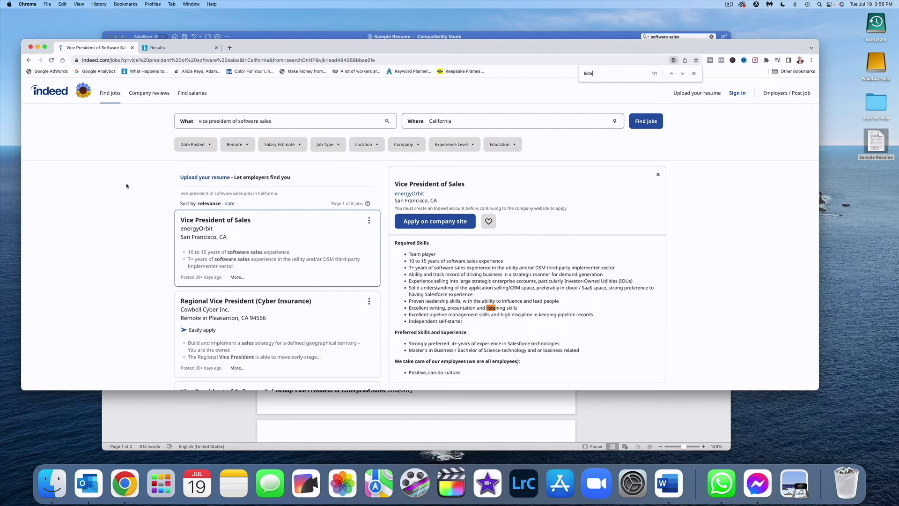
pyautogui.moveTo(519, 308); pyautogui.dragTo(487, 308)
pyautogui.click(174, 48)
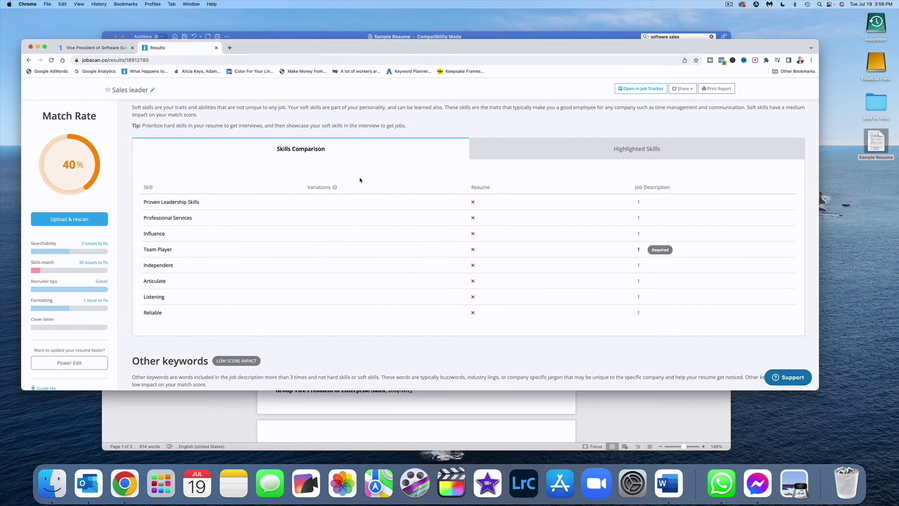
# - Scroll to the report's top to show the 40% match rate and Searchability section
pyautogui.scroll(4, 356, 179)
pyautogui.scroll(15, 351, 178)
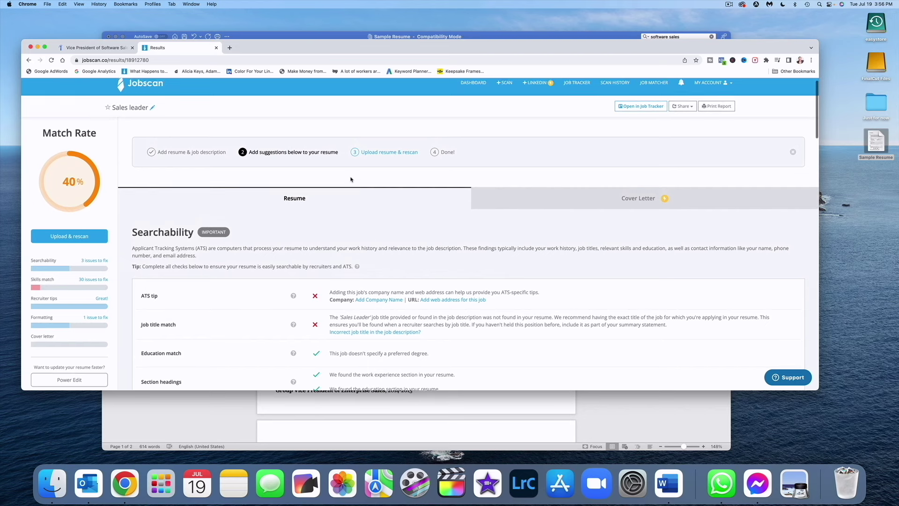